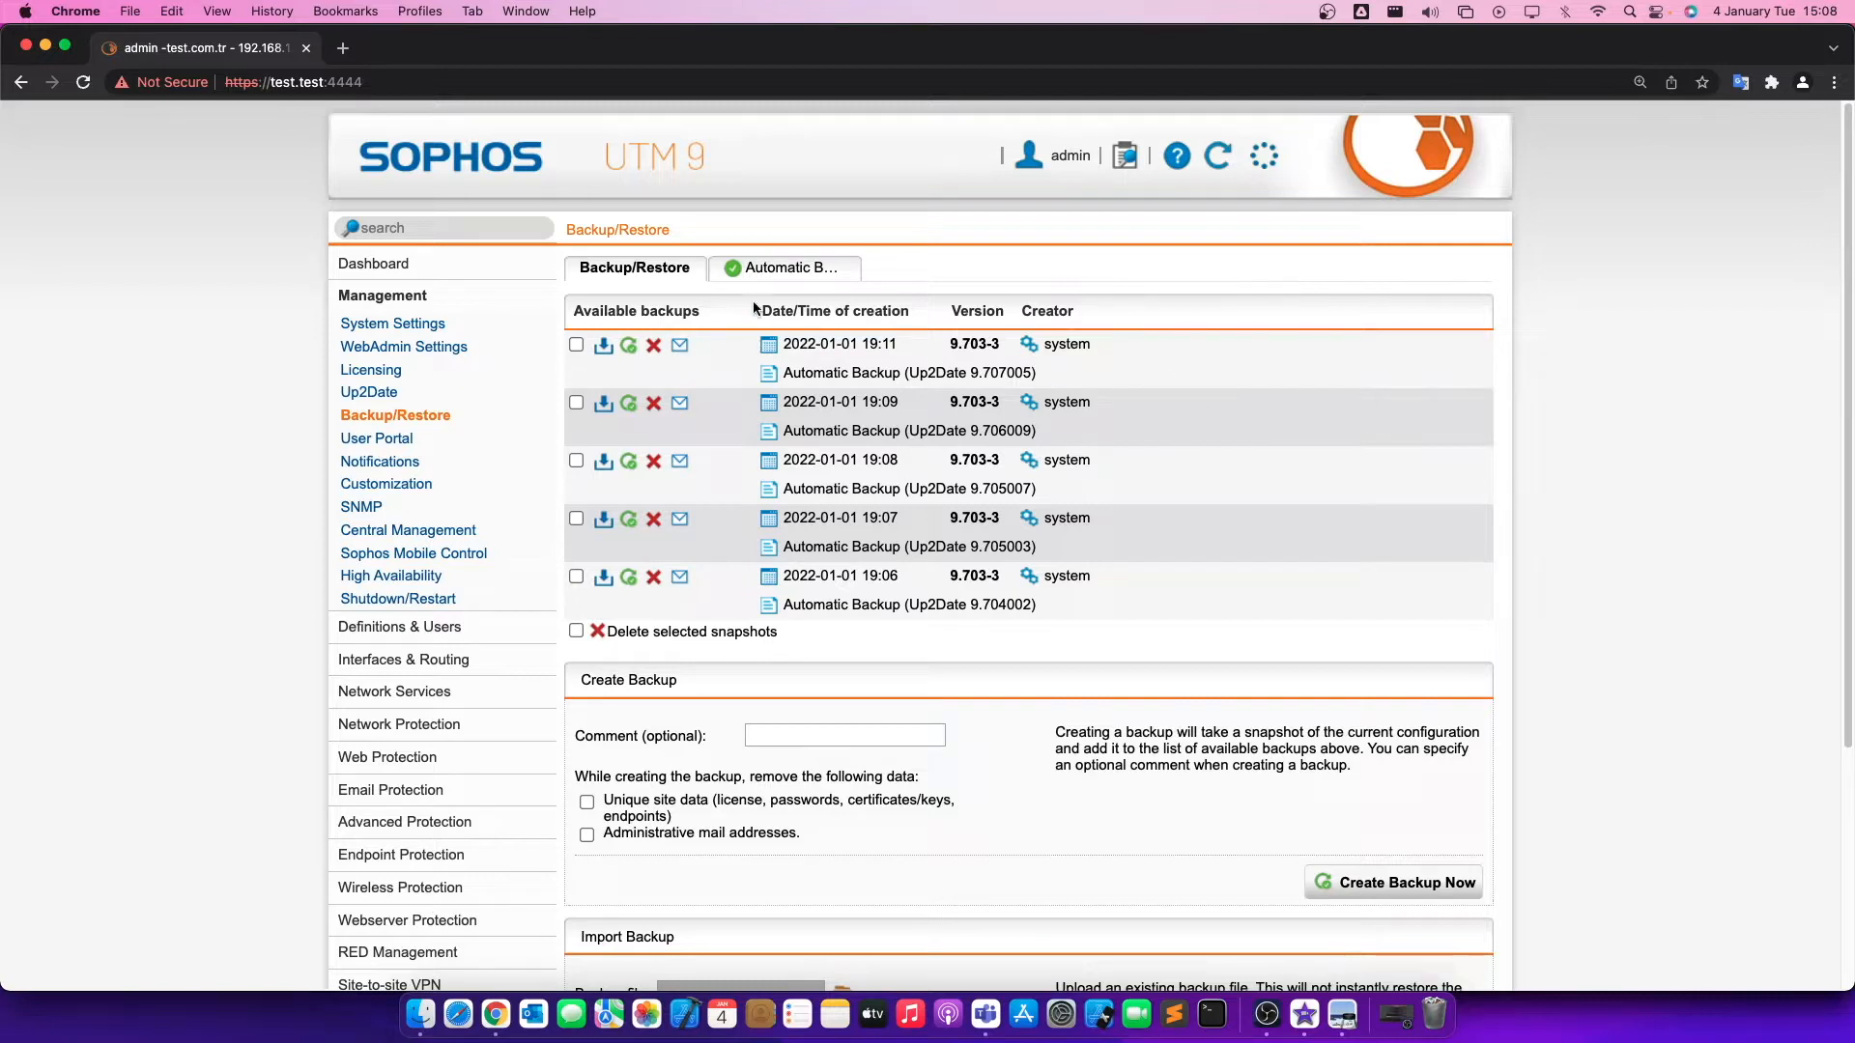
# Enter test_backup as the comment for a new configuration backup.
pyautogui.scroll(-3, 744, 314)
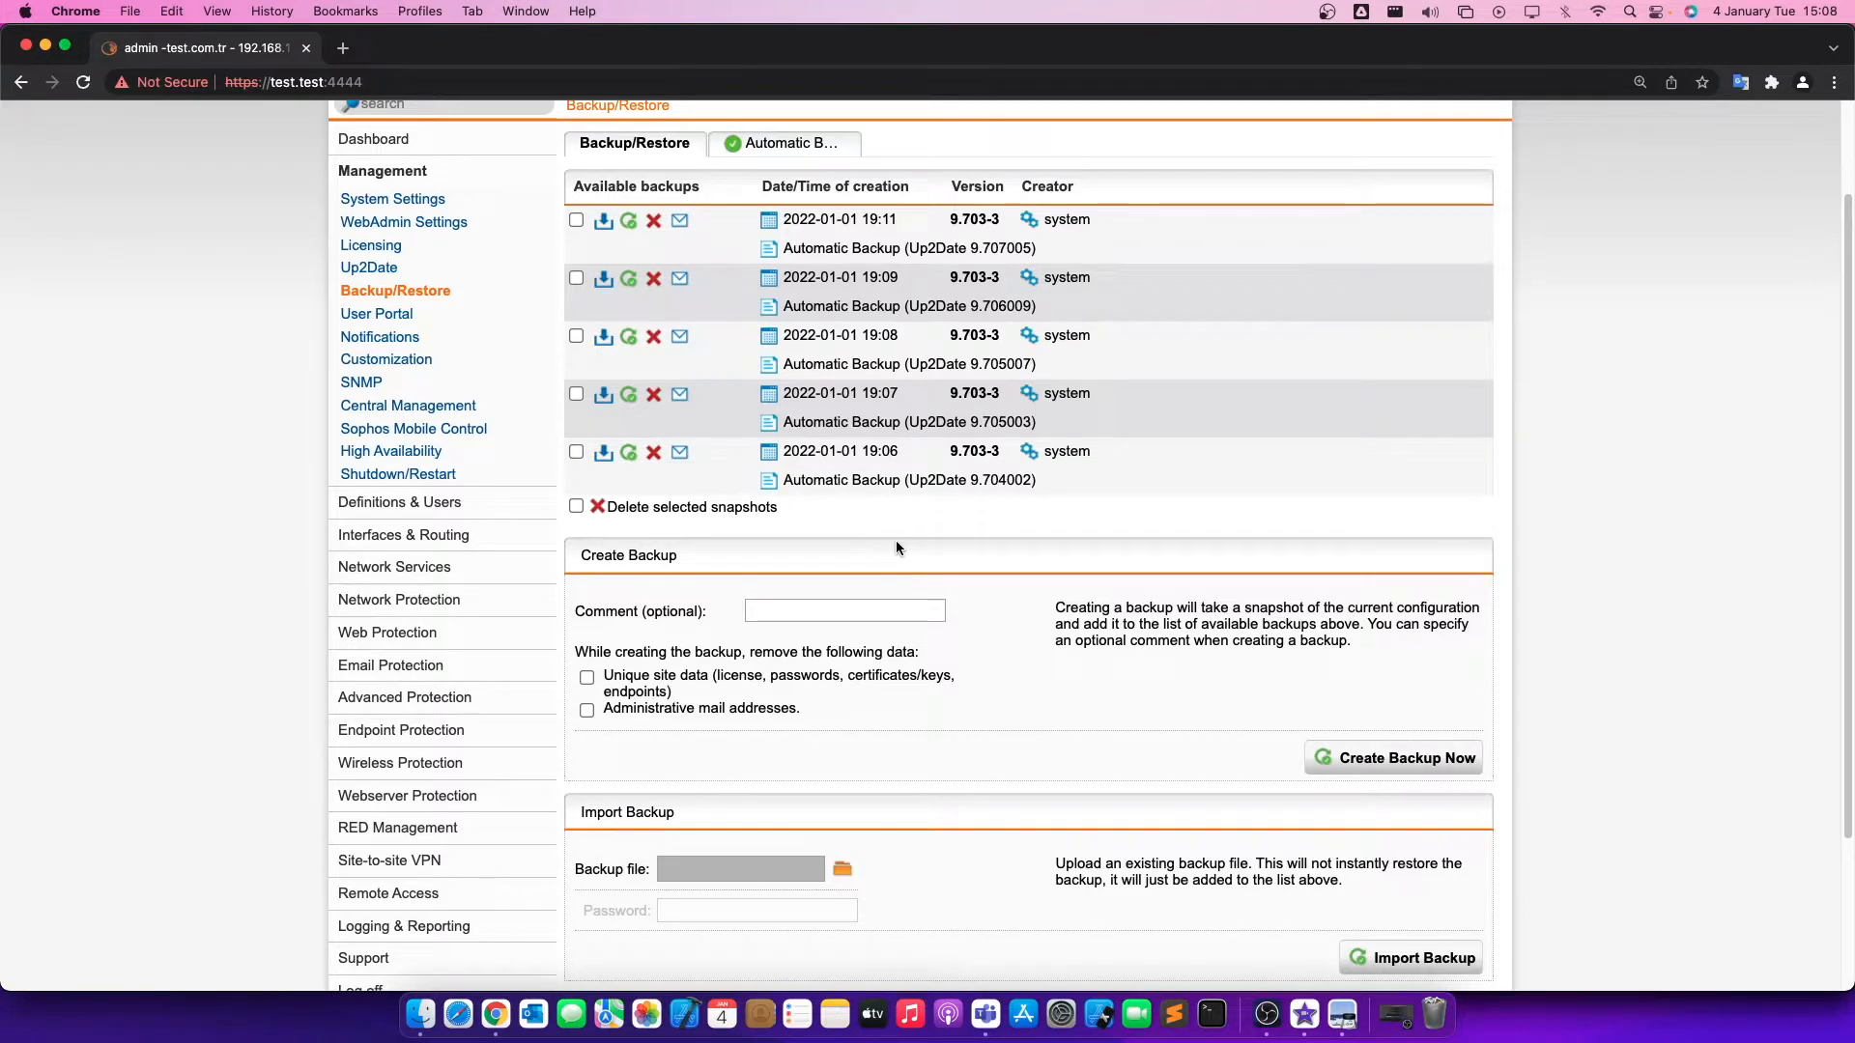
pyautogui.scroll(3, 884, 536)
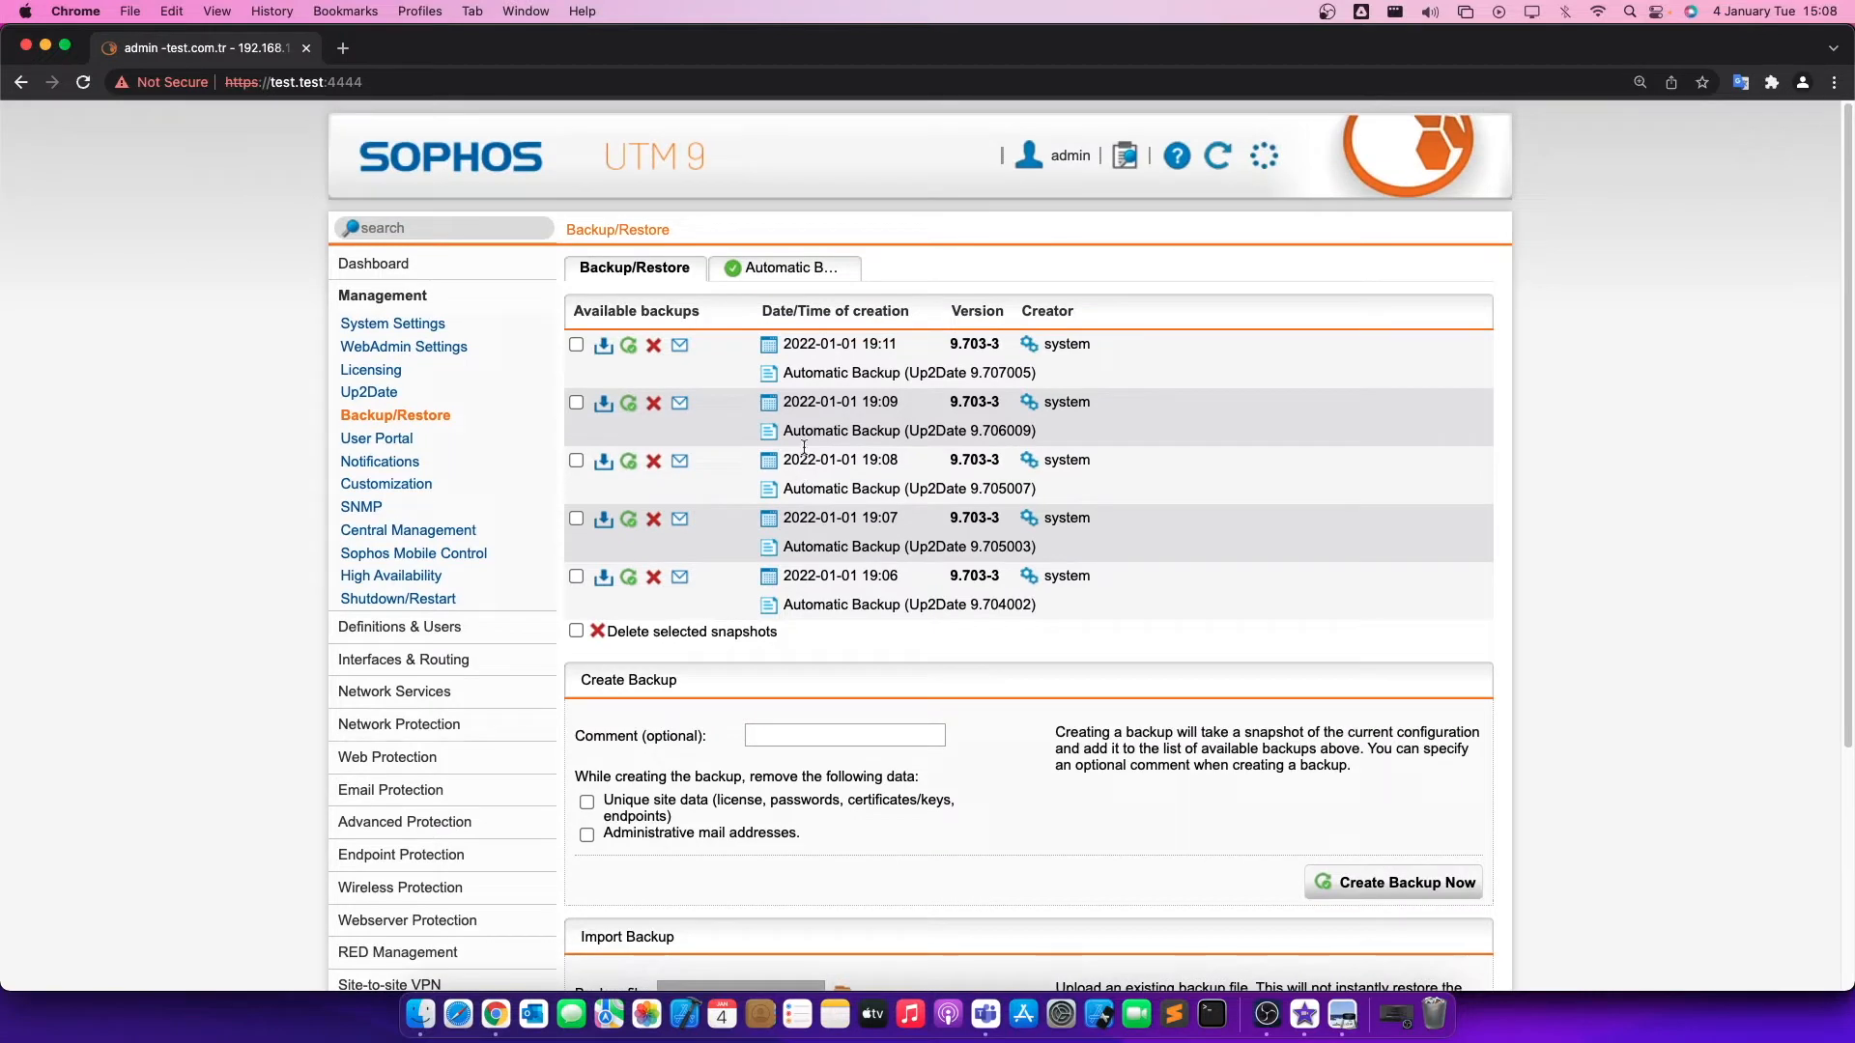
pyautogui.scroll(-1, 778, 565)
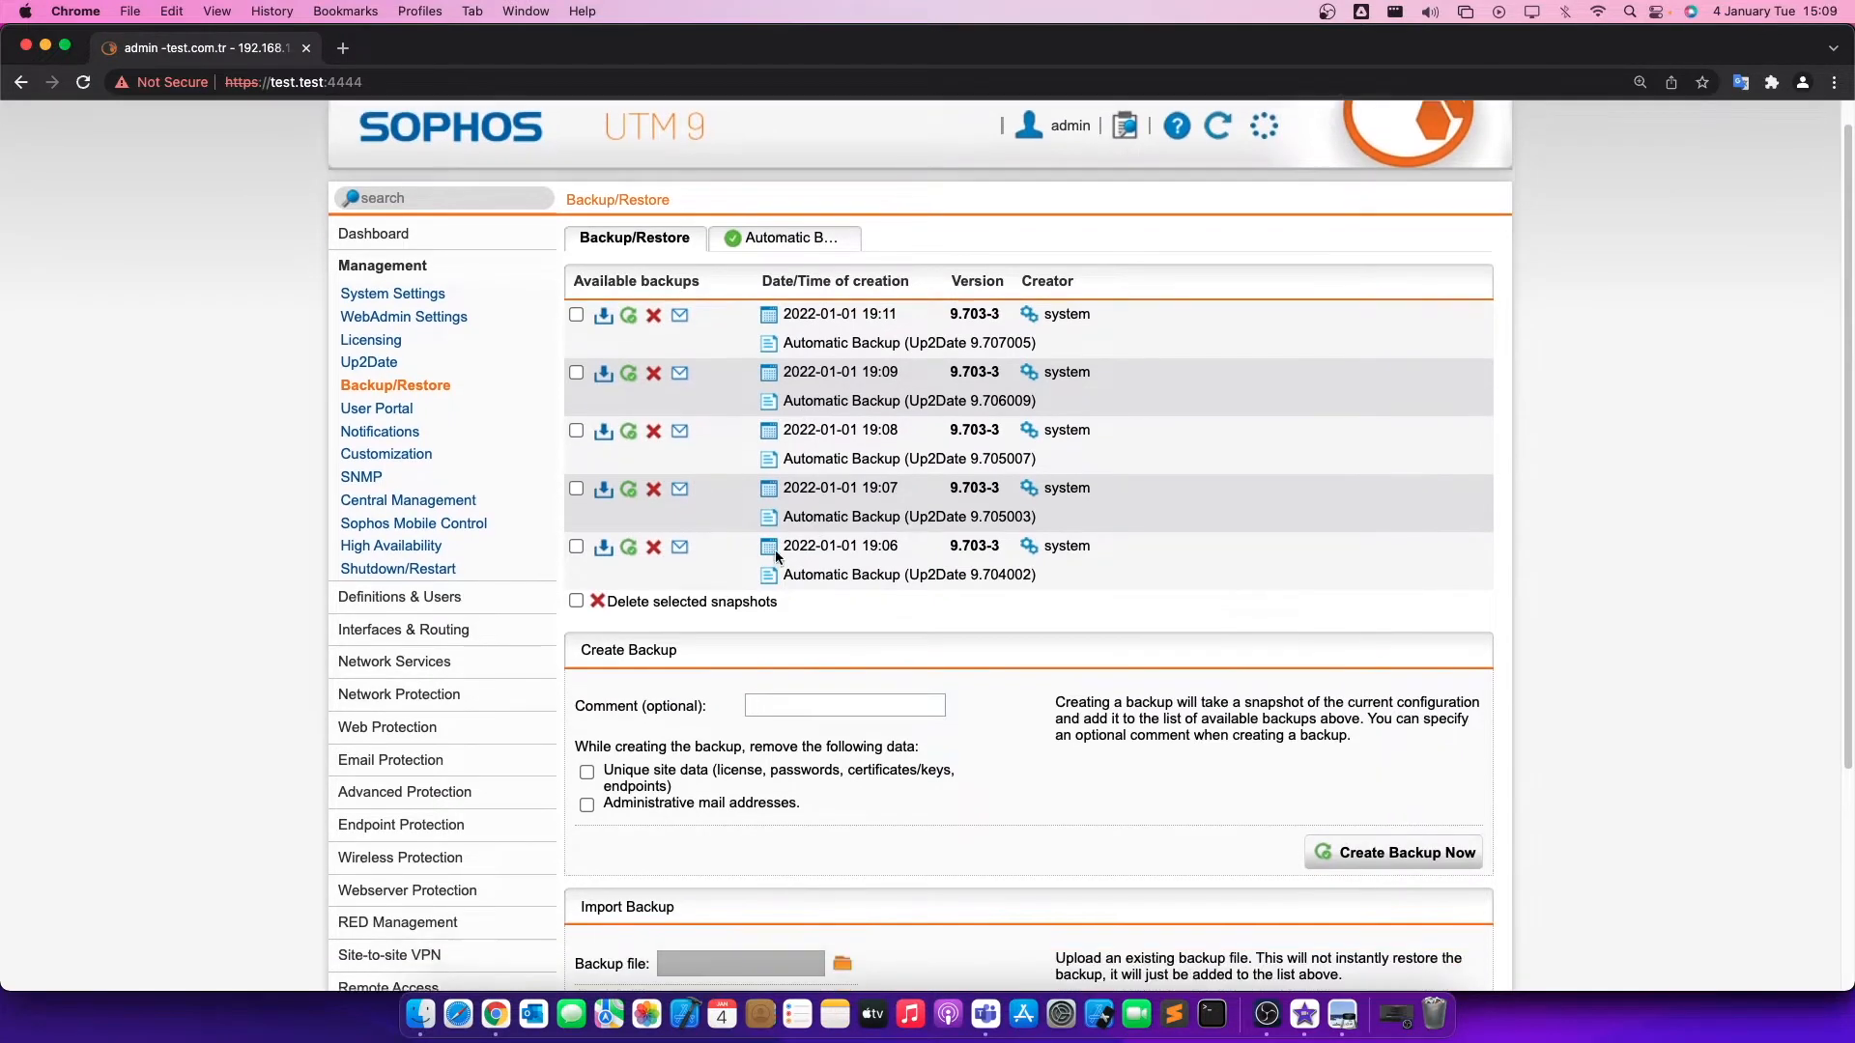
pyautogui.scroll(-3, 775, 557)
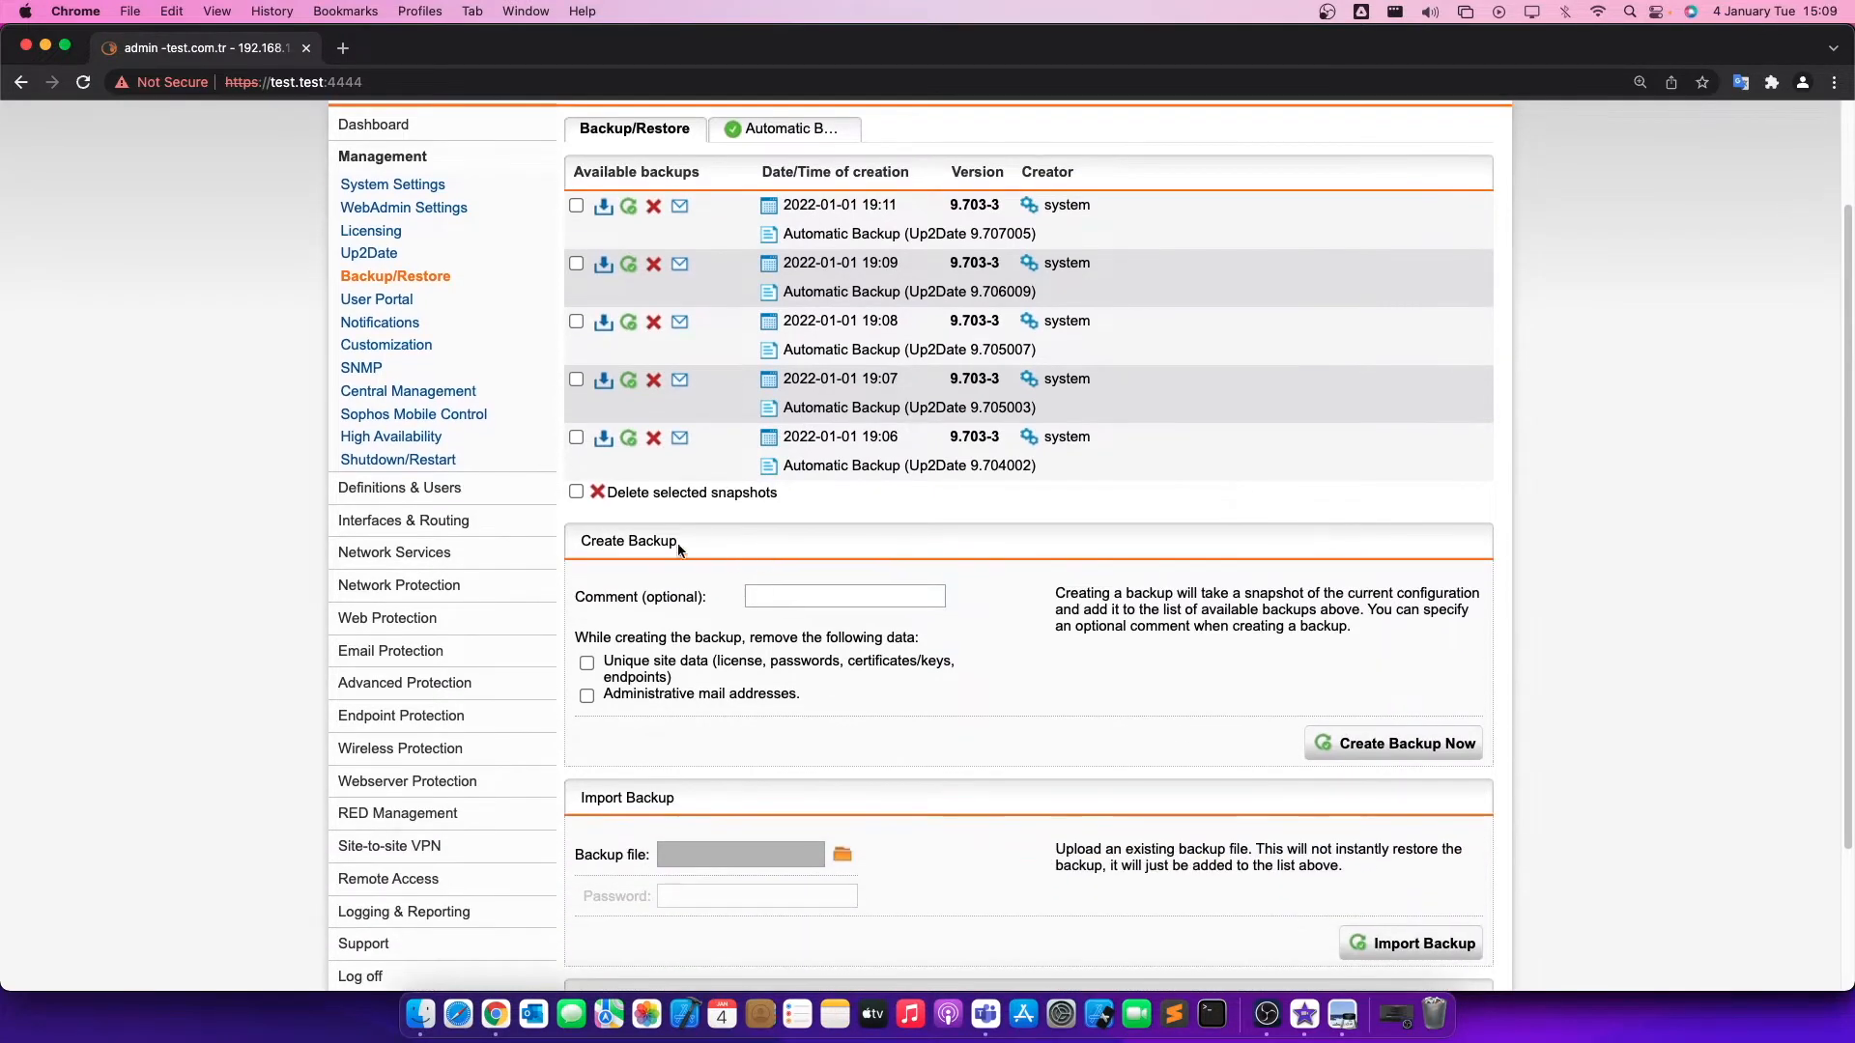
pyautogui.click(838, 600)
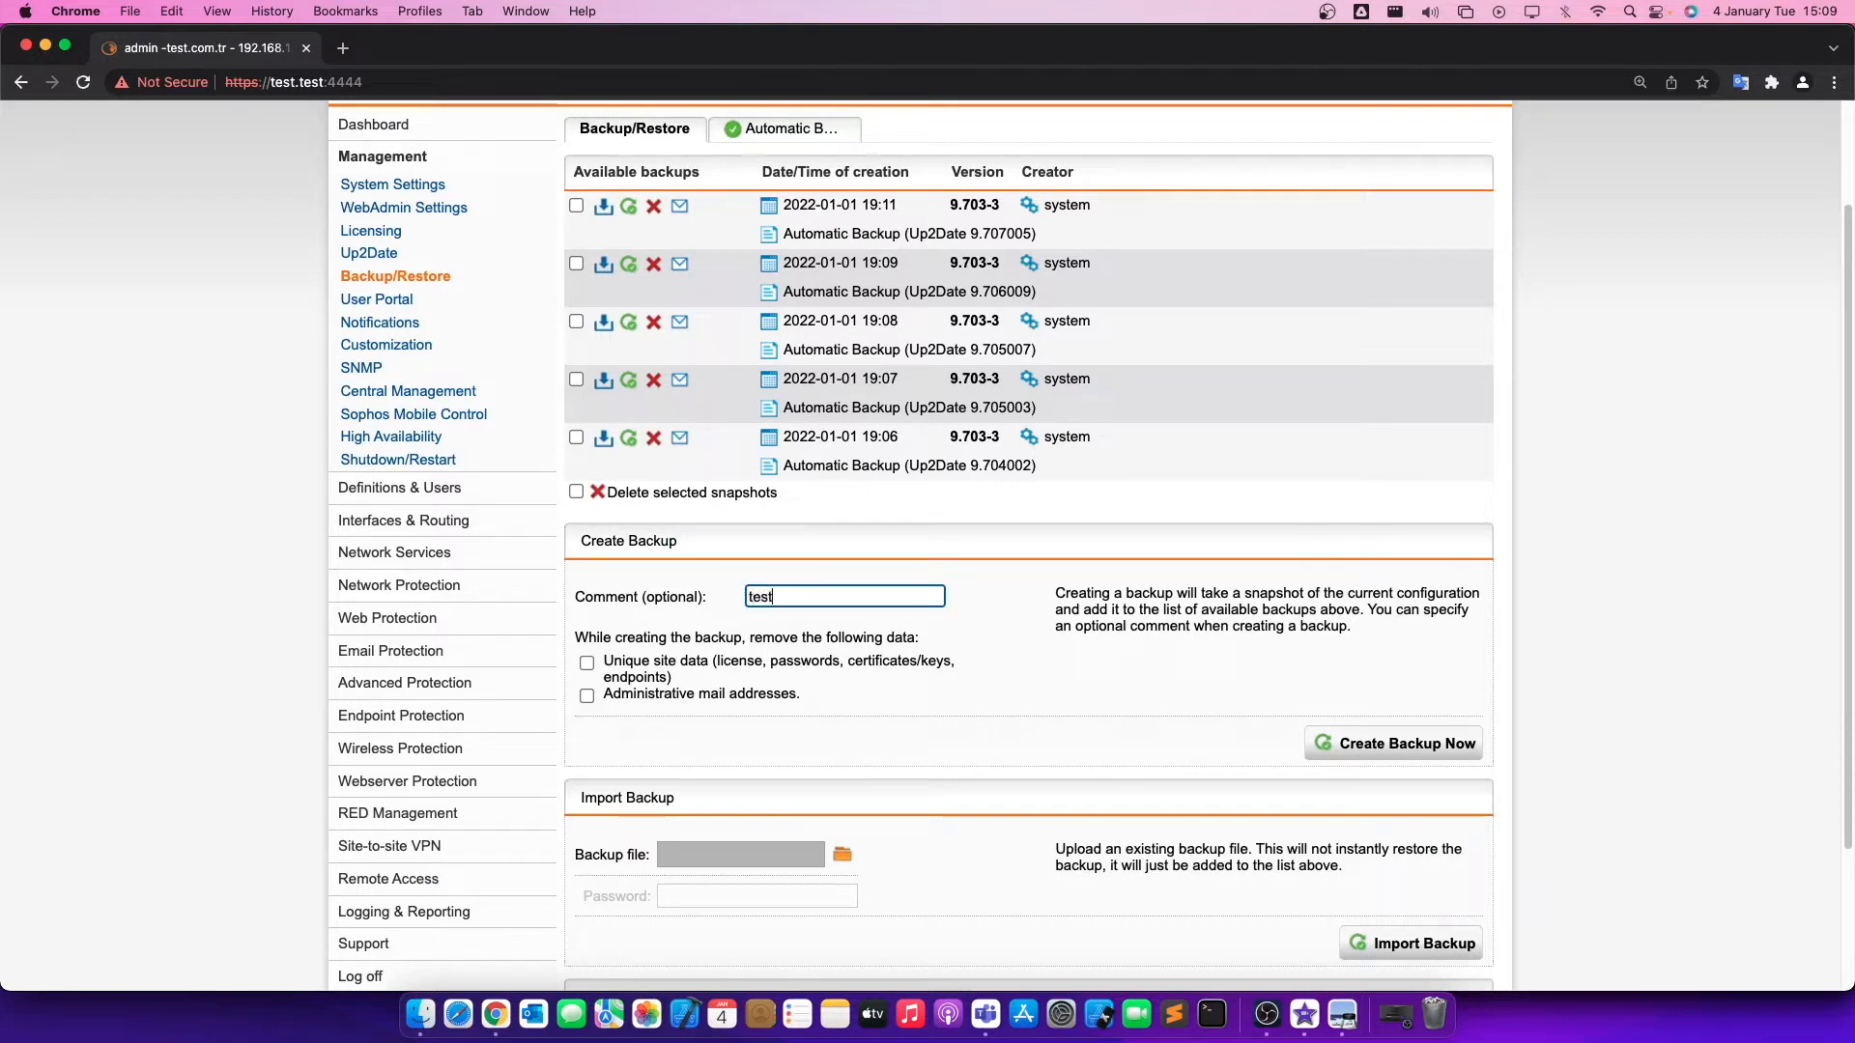
pyautogui.write('test_backup')
# Examine the options for removing unique site data and administrative mail addresses from the new backup.
pyautogui.scroll(-1, 775, 626)
pyautogui.tripleClick(680, 573)
pyautogui.click(827, 533)
pyautogui.scroll(-1, 827, 534)
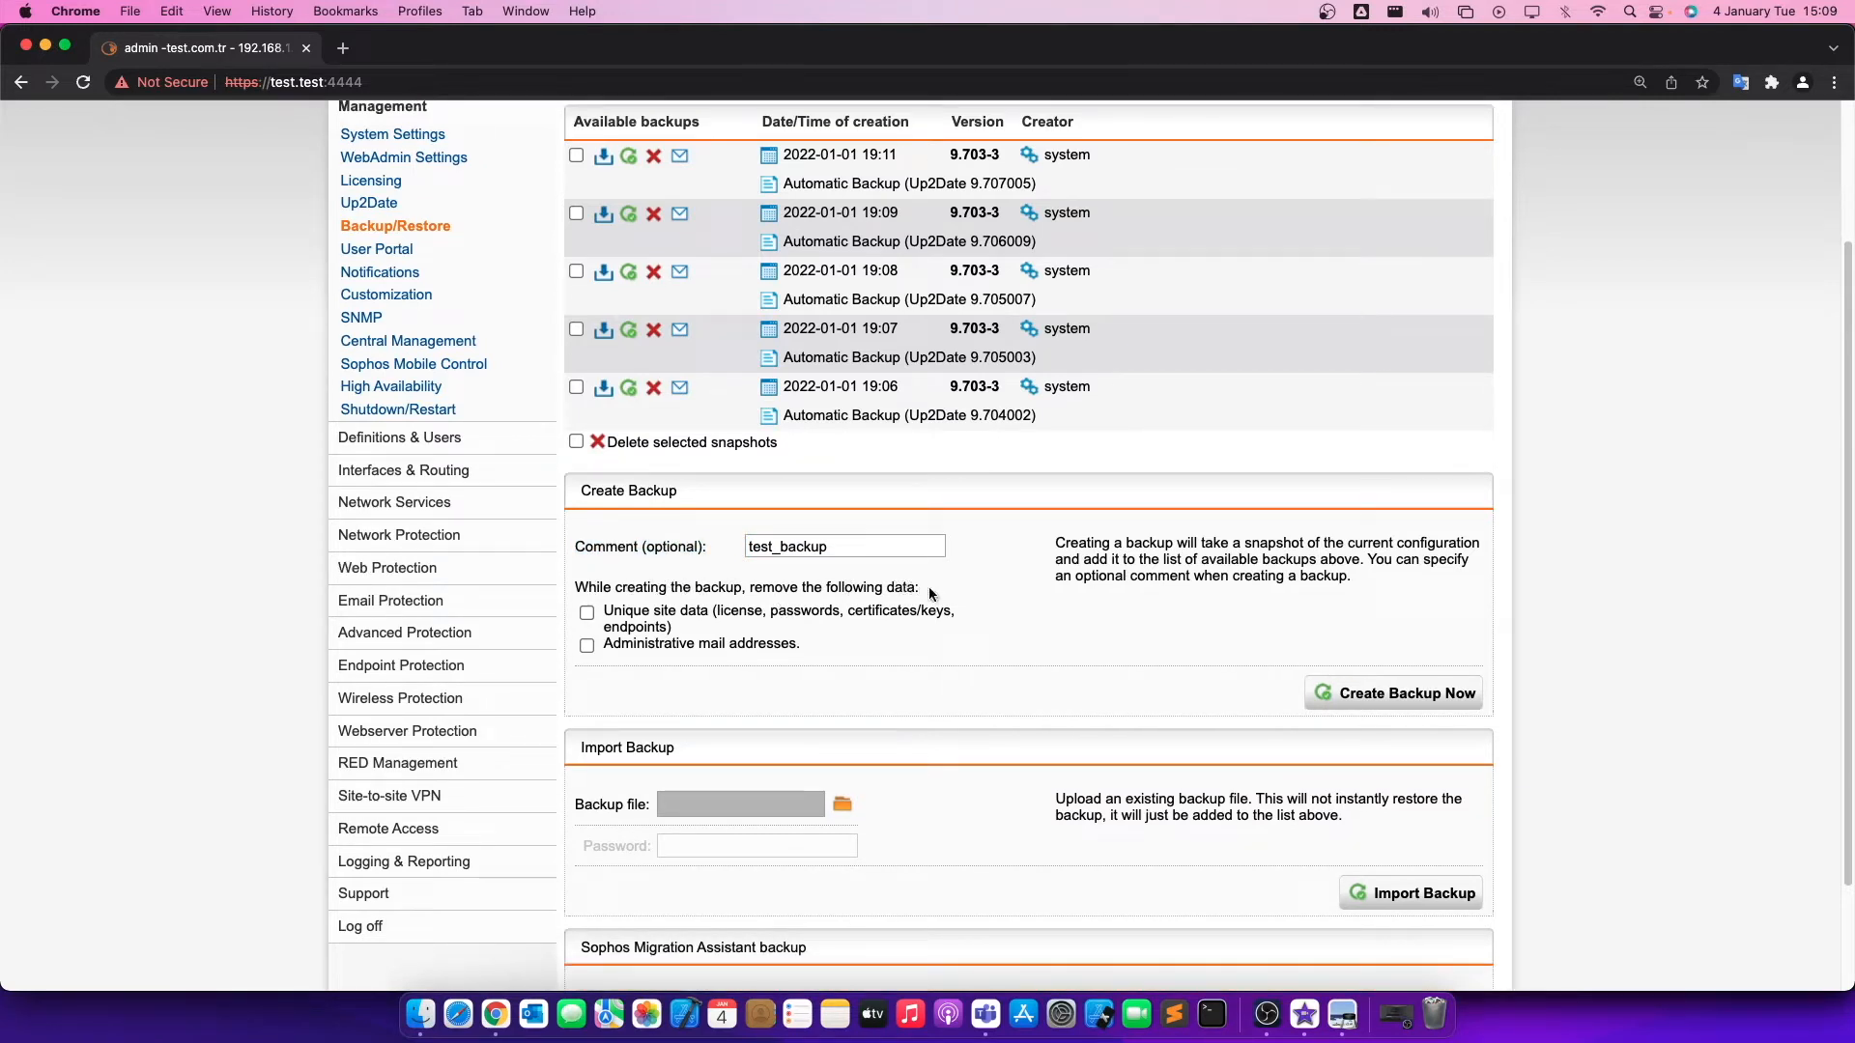
pyautogui.moveTo(799, 650); pyautogui.dragTo(742, 622)
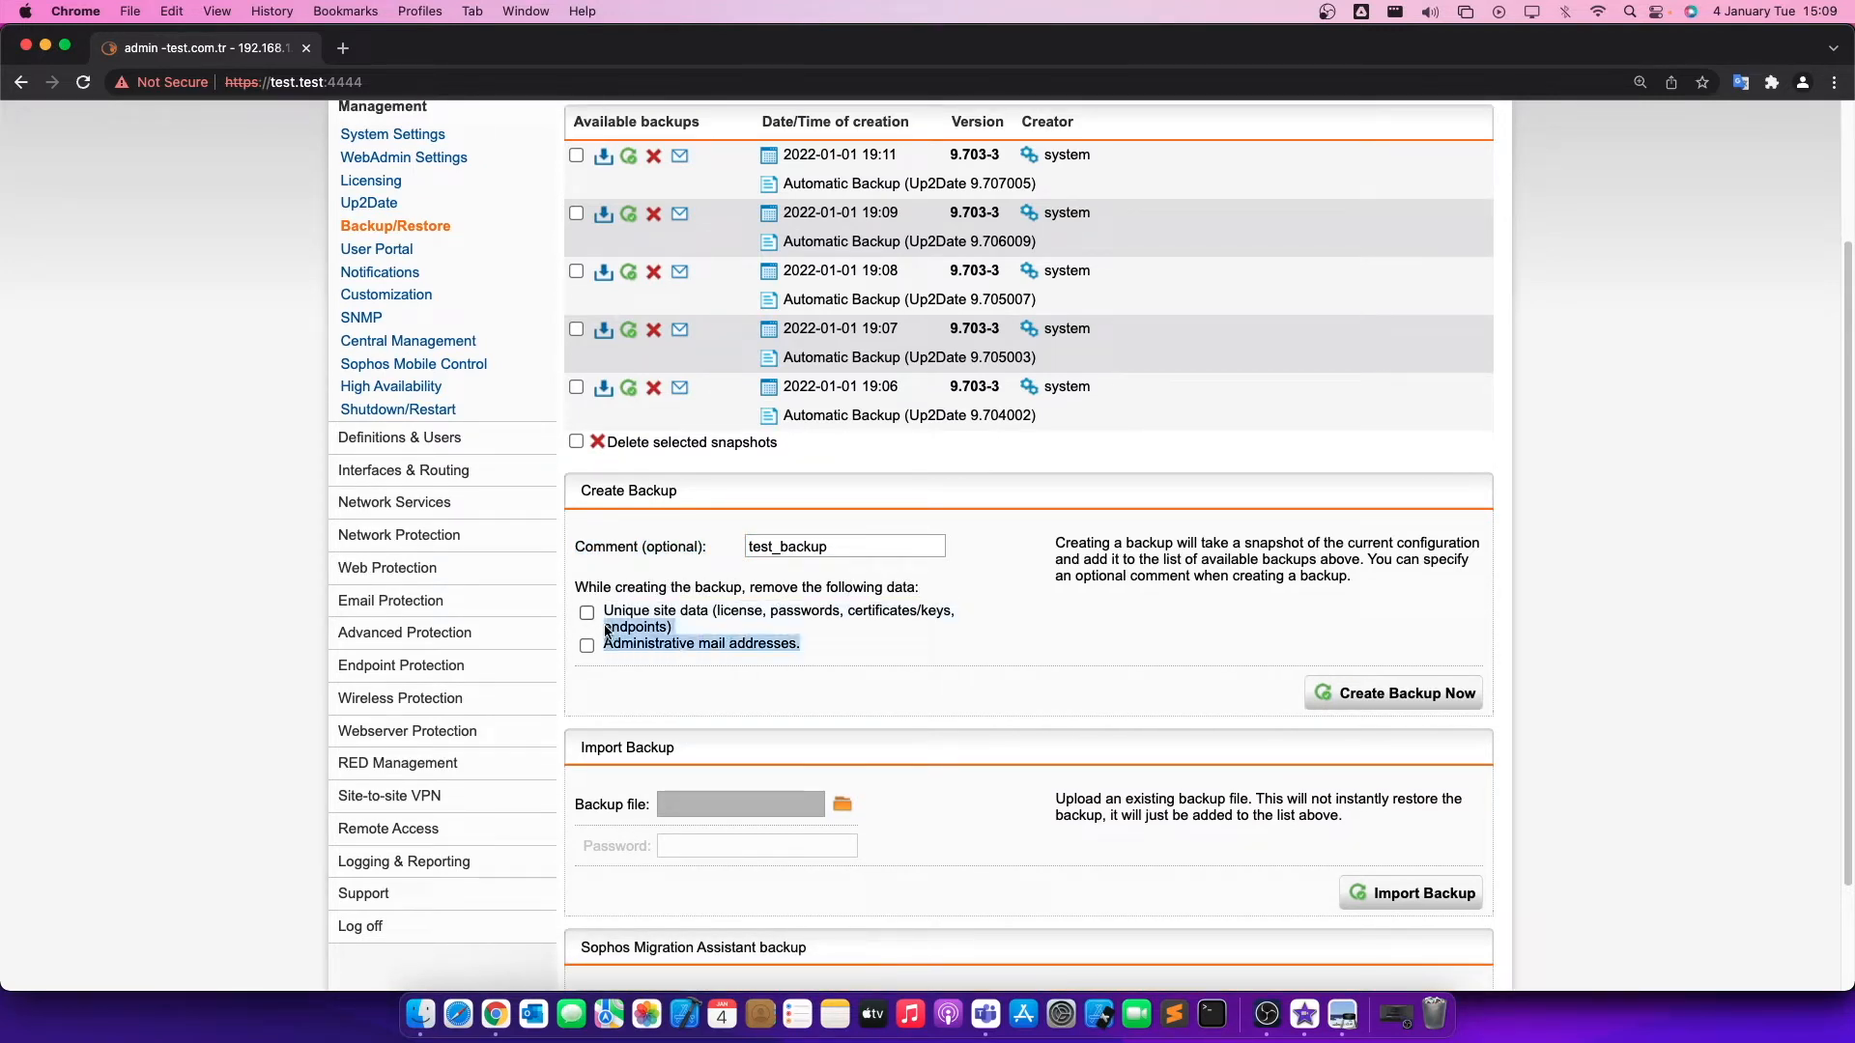
pyautogui.doubleClick(794, 608)
pyautogui.doubleClick(743, 615)
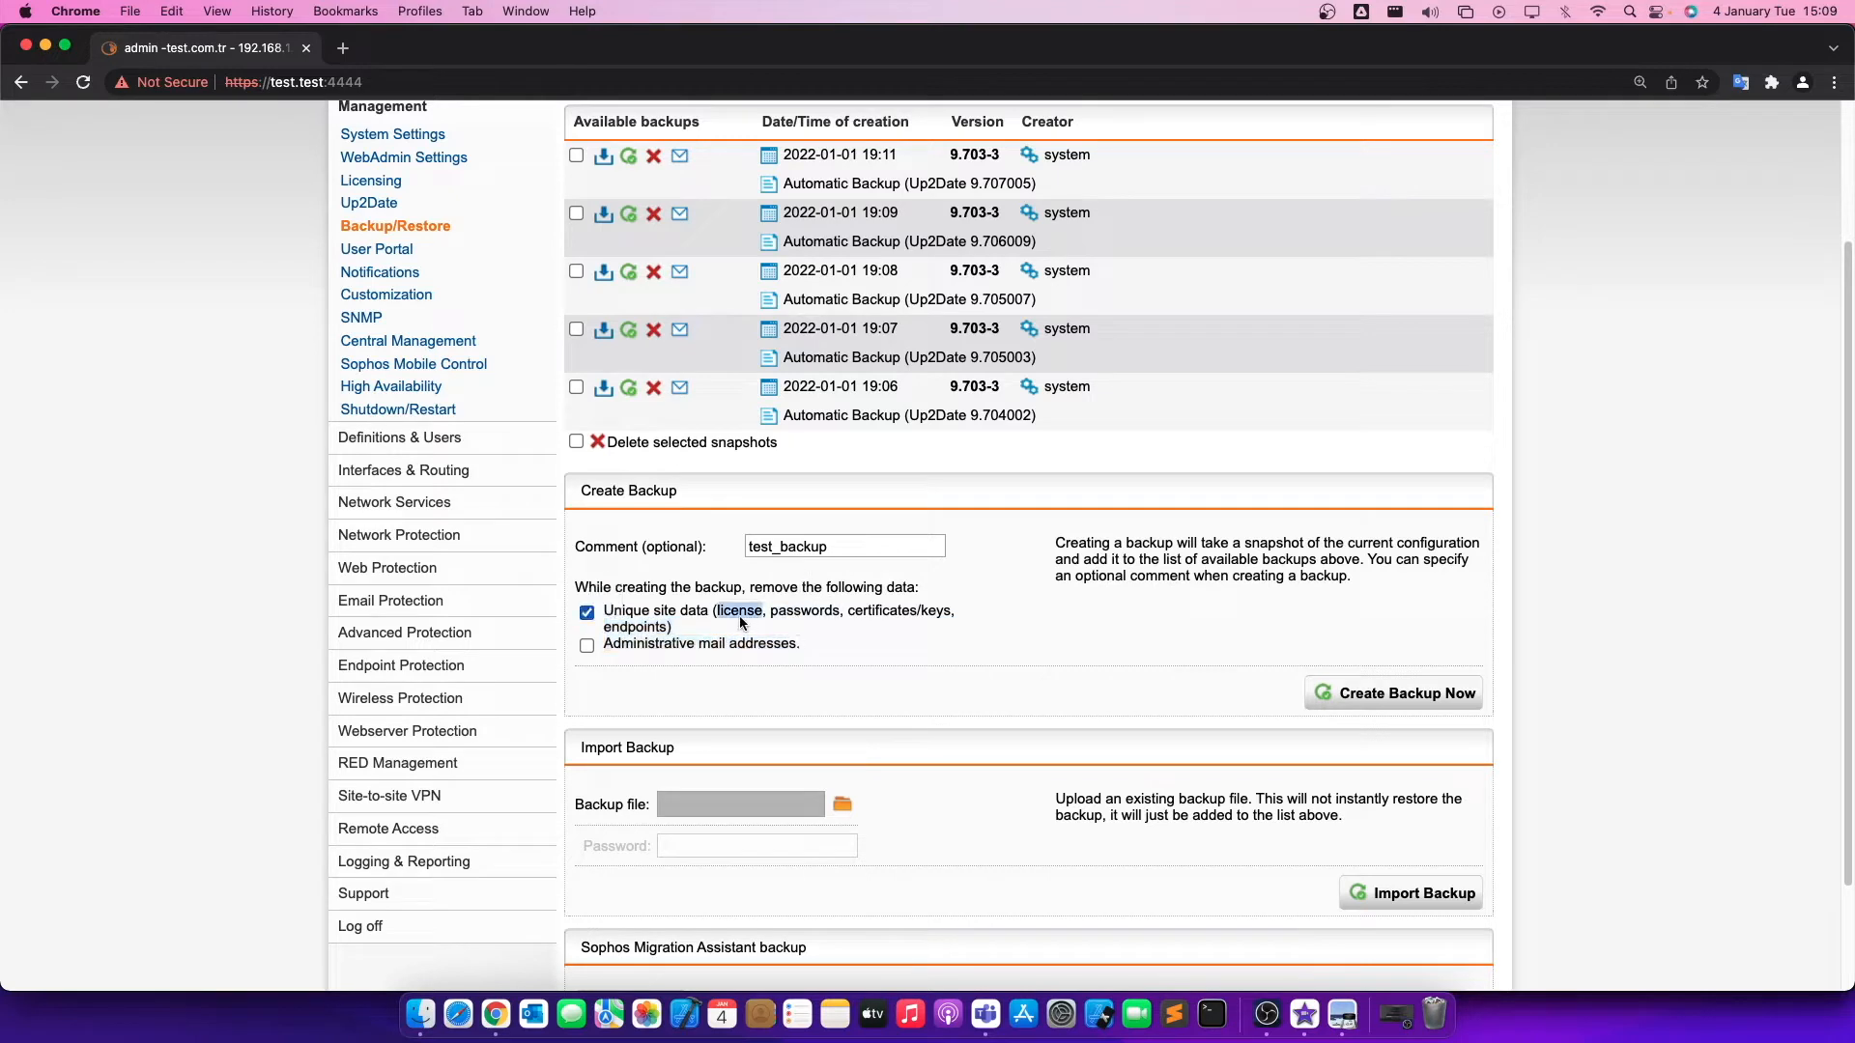
pyautogui.doubleClick(916, 603)
pyautogui.doubleClick(646, 629)
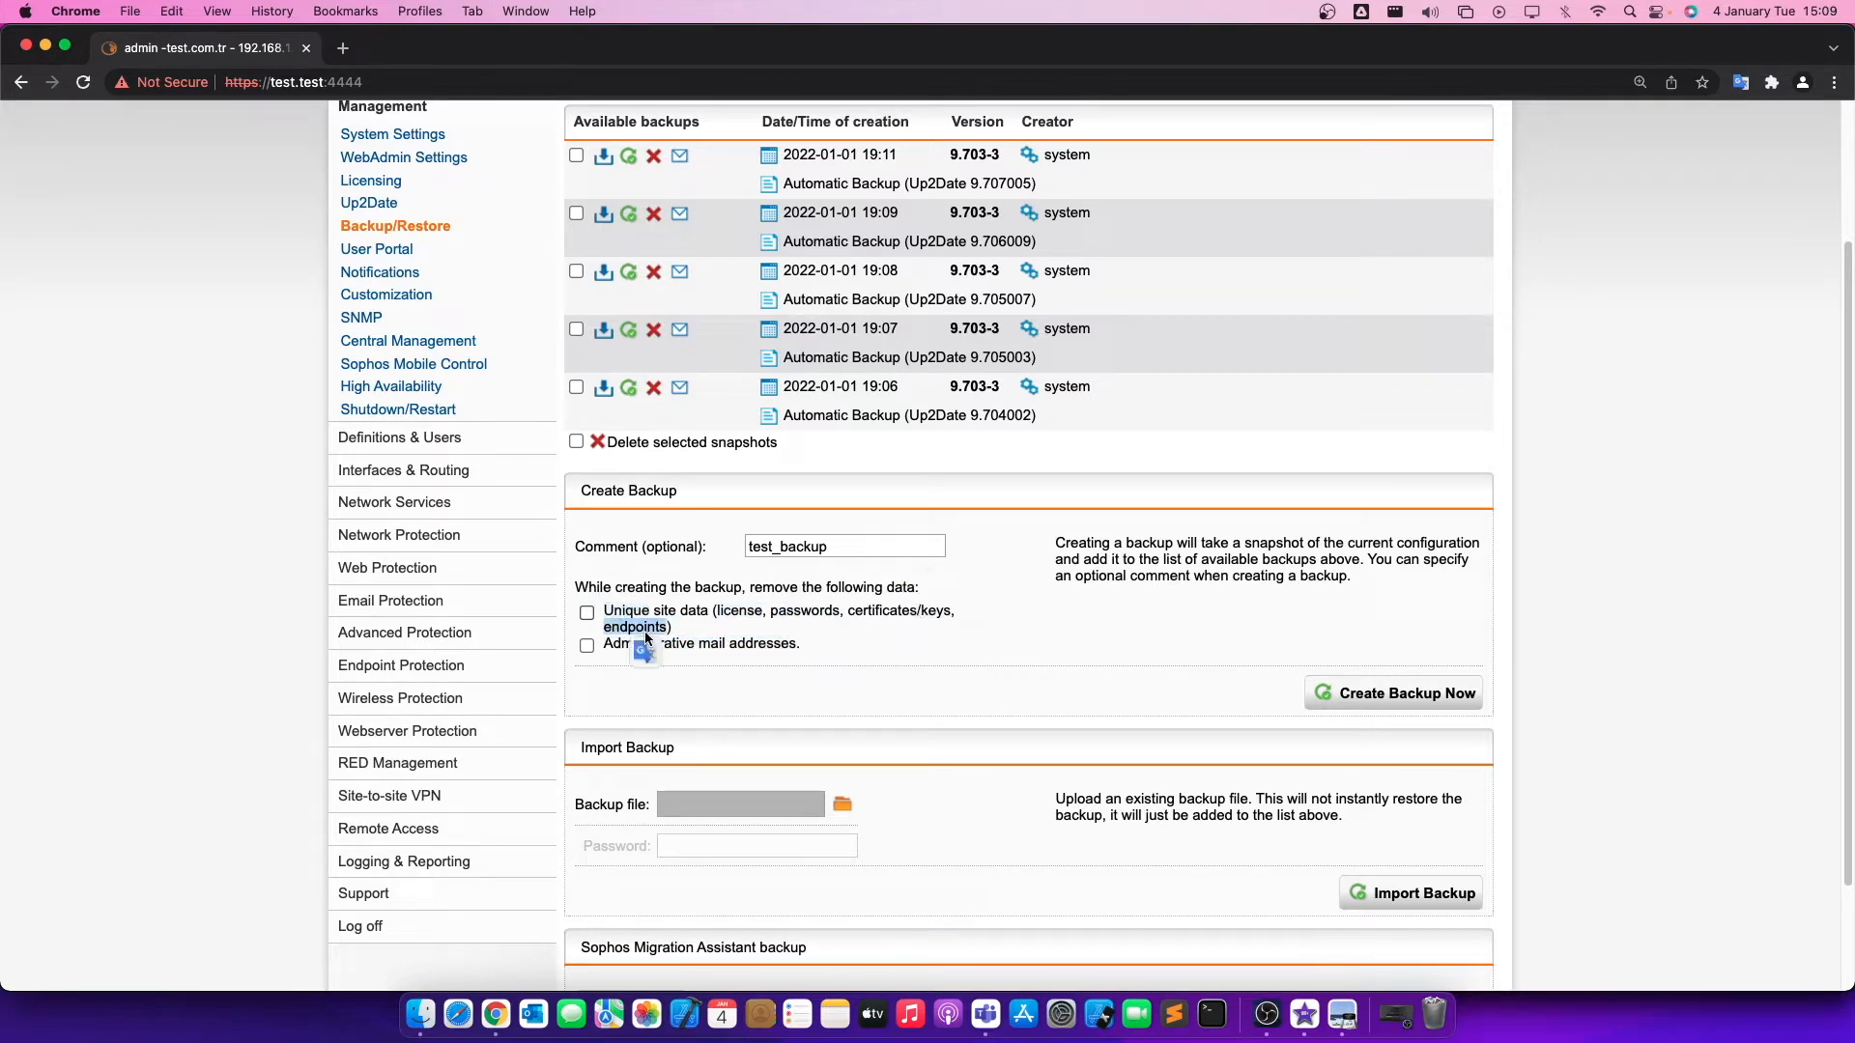
pyautogui.click(810, 638)
pyautogui.moveTo(797, 641); pyautogui.dragTo(615, 645)
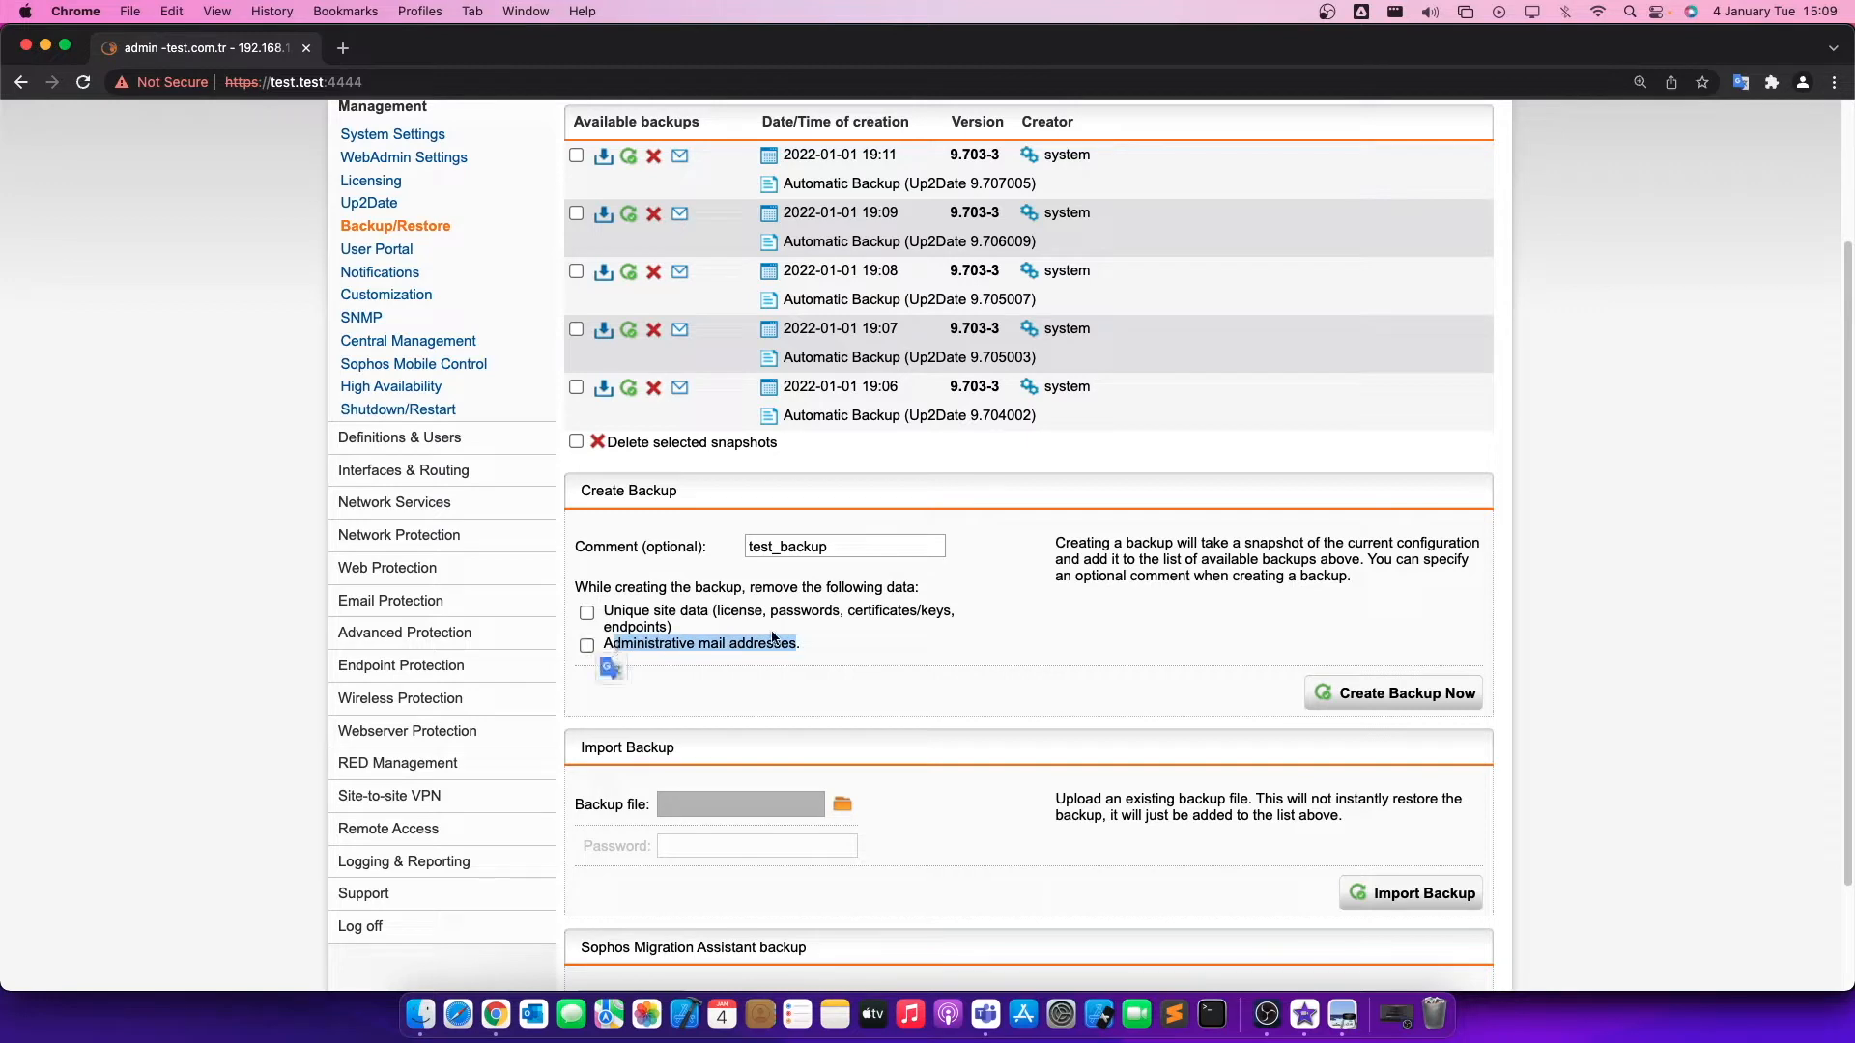
pyautogui.click(802, 626)
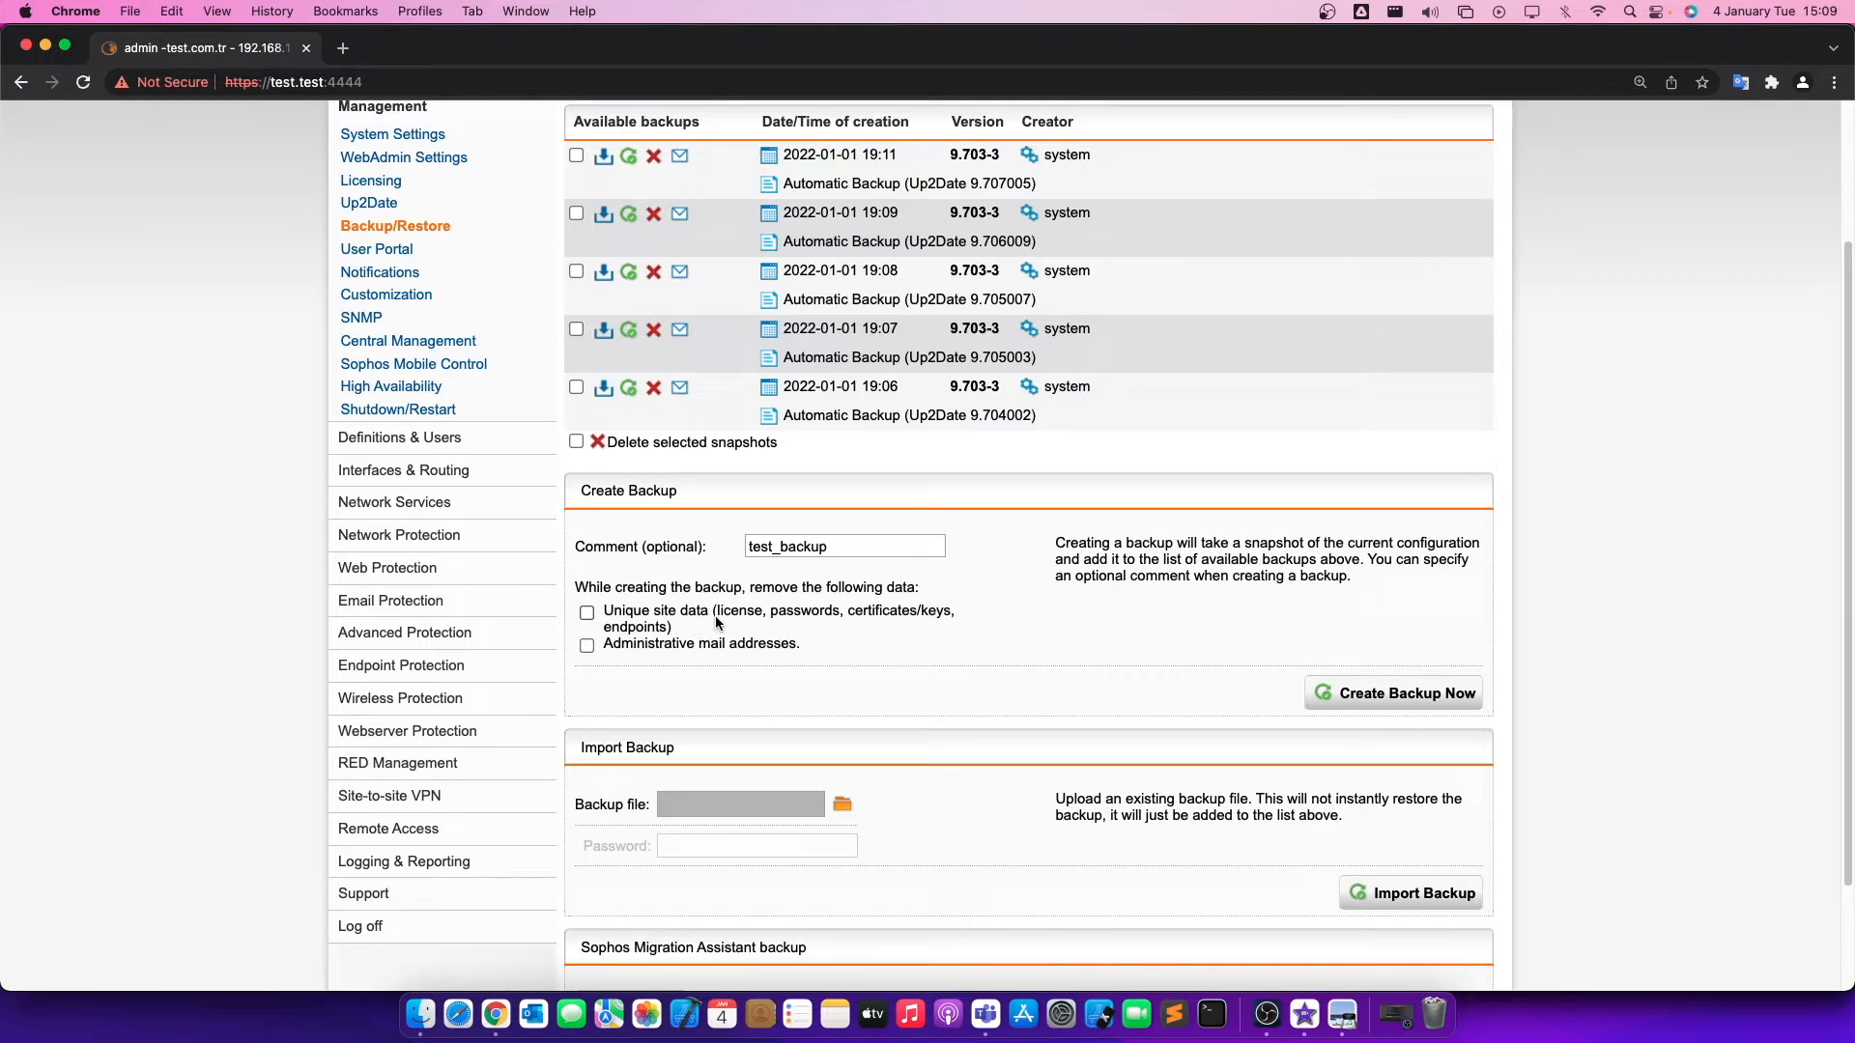
# Create the backup with the entered comment and bring up its entry in the list of available backups.
pyautogui.click(1326, 693)
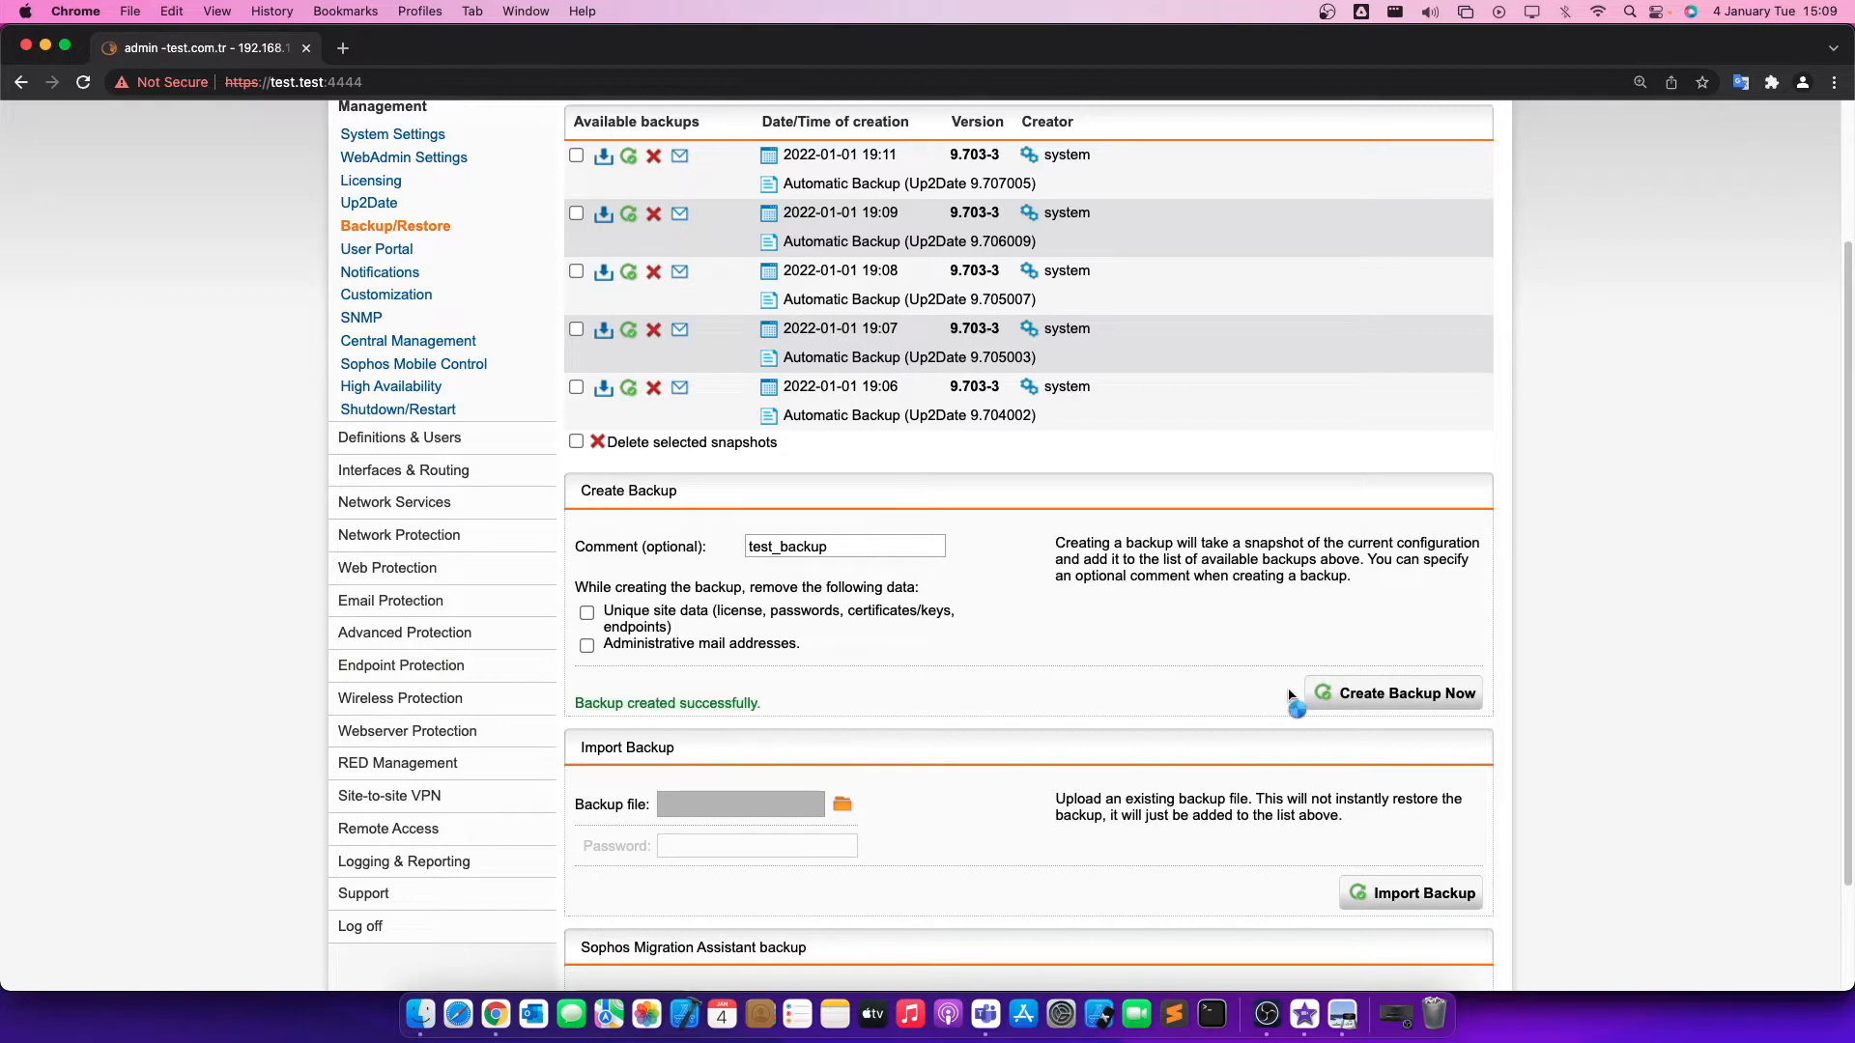
pyautogui.scroll(2, 932, 703)
pyautogui.scroll(1, 912, 623)
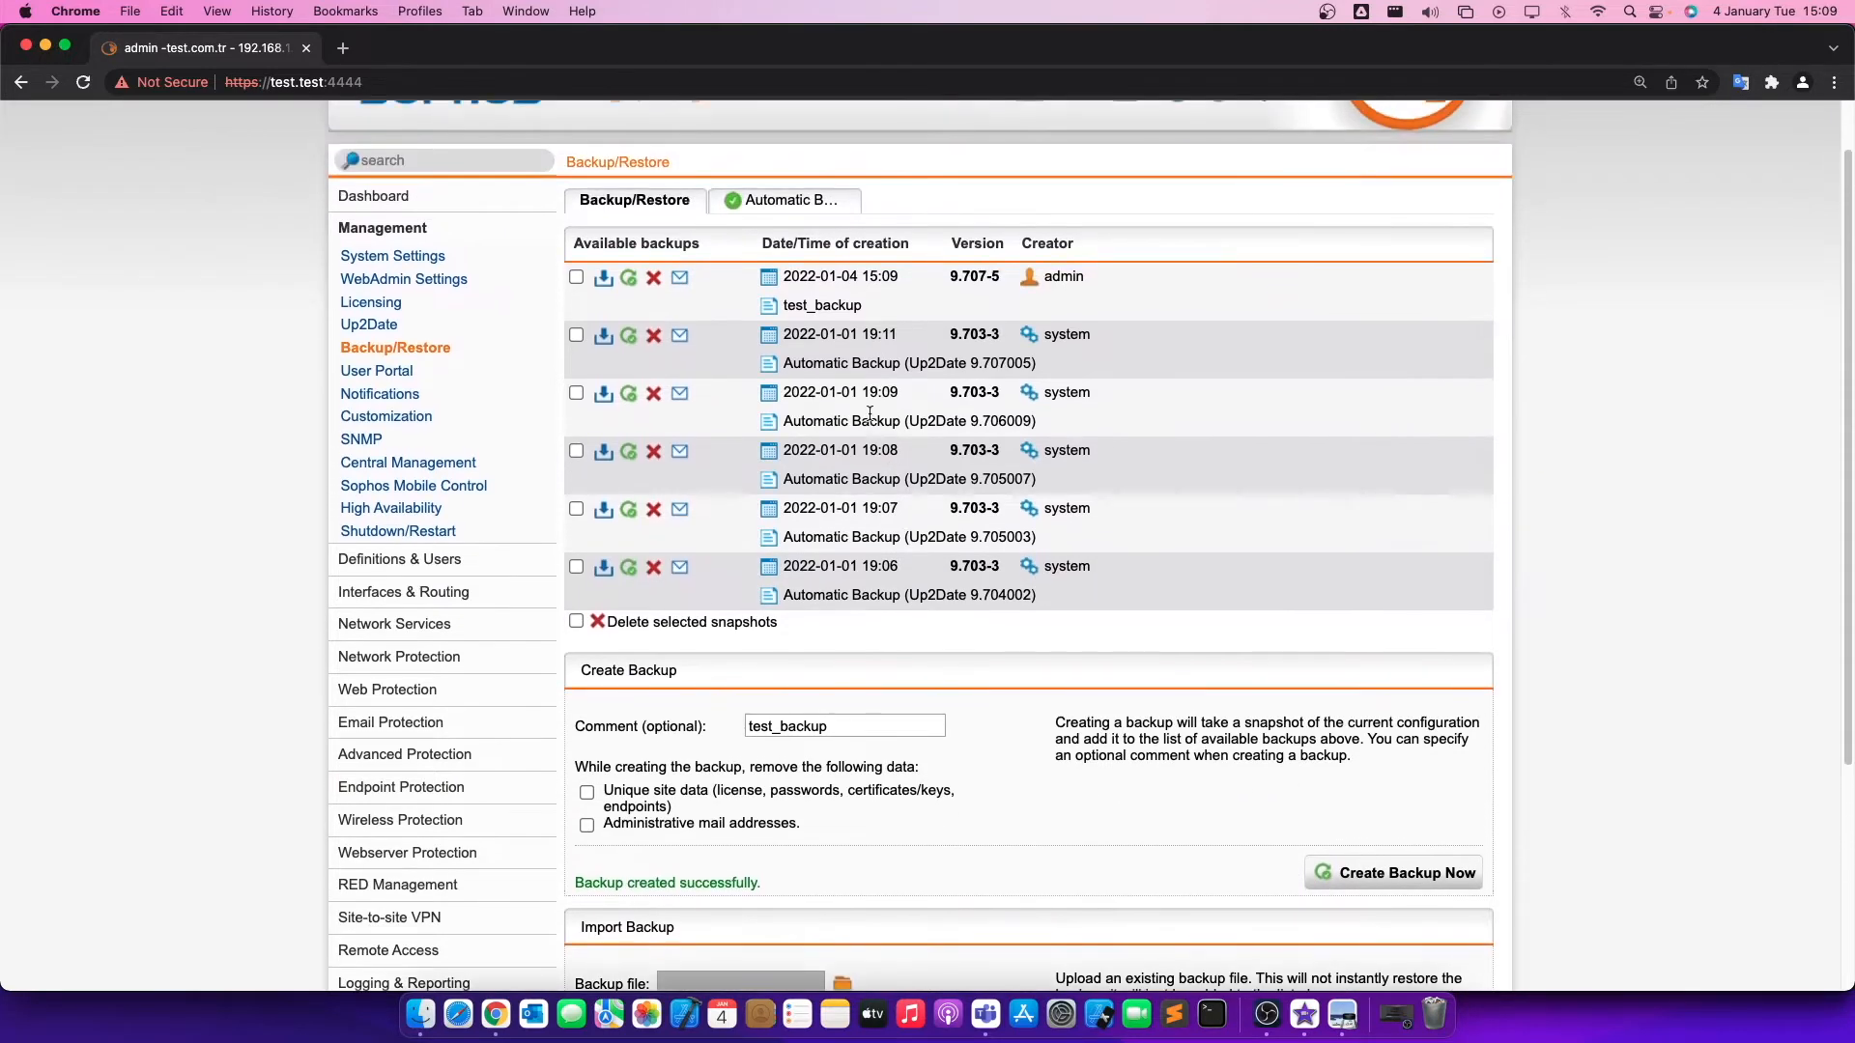
# Download test_backup with encryption before downloading enabled, entering and repeating the encryption password.
pyautogui.click(604, 280)
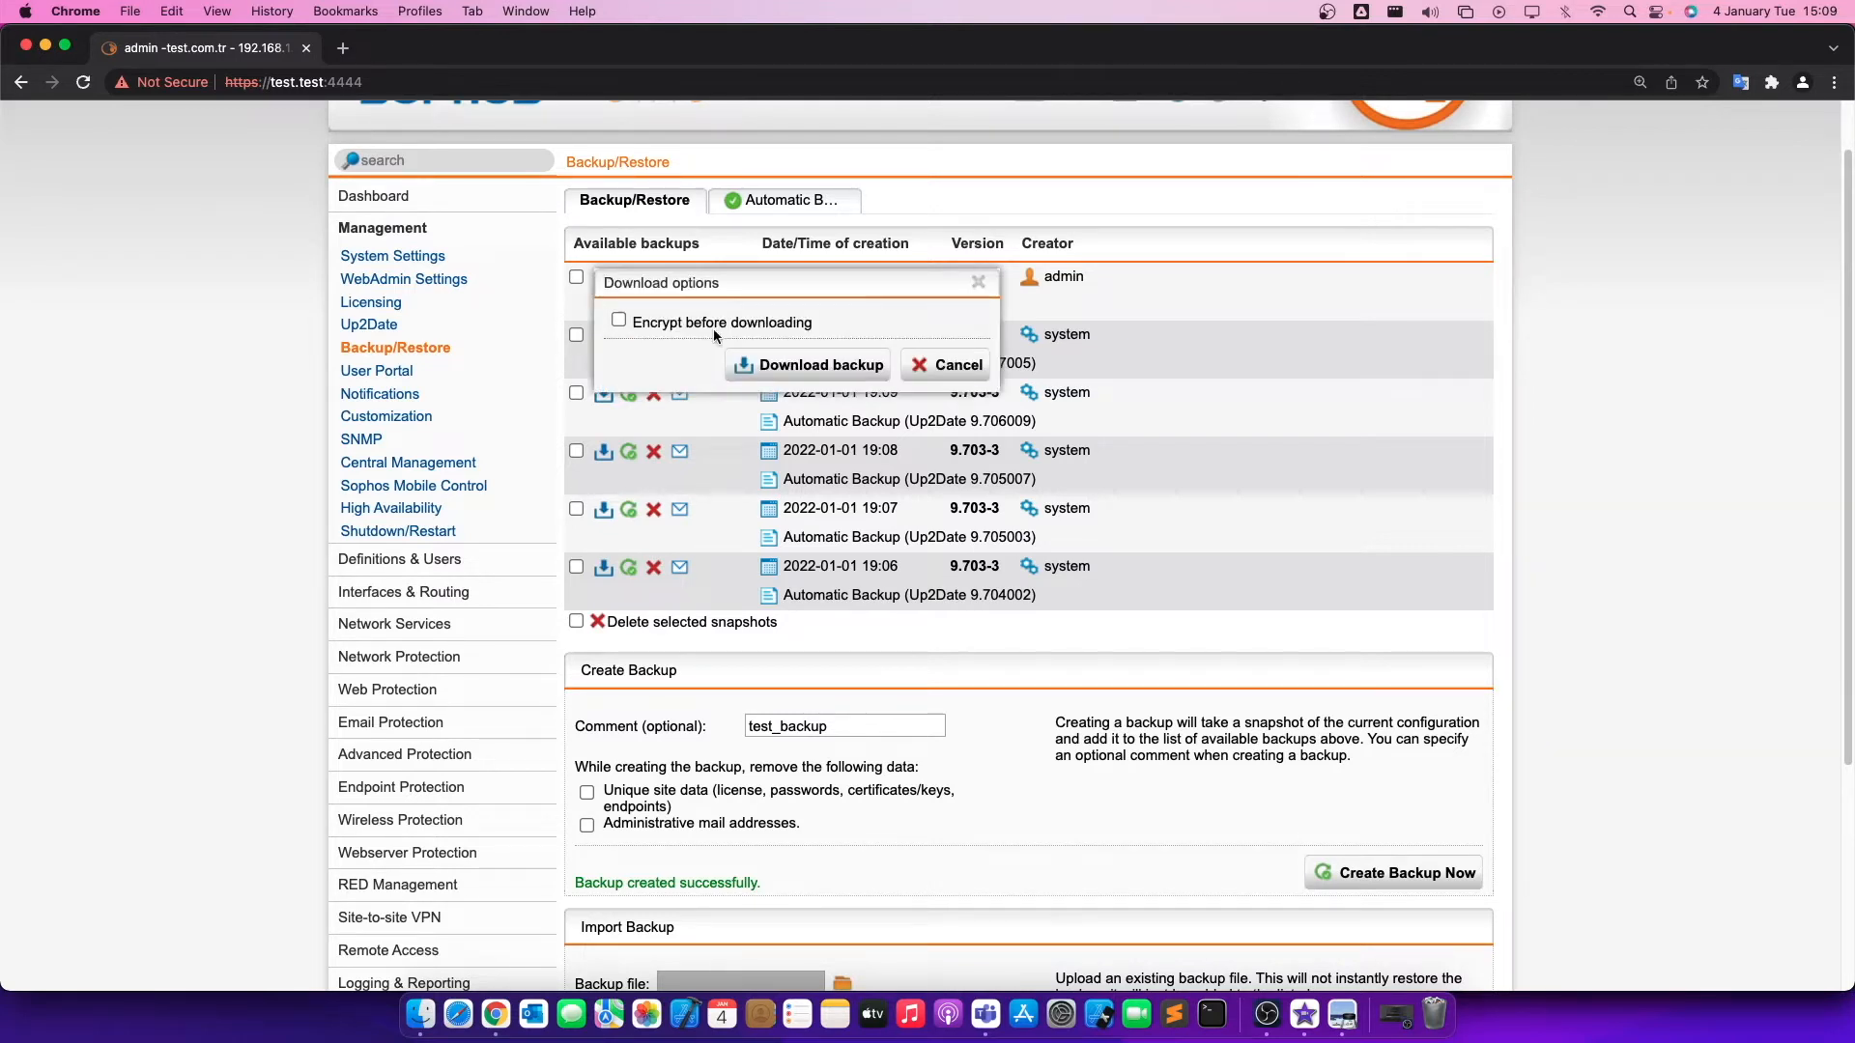
pyautogui.tripleClick(652, 319)
pyautogui.click(837, 322)
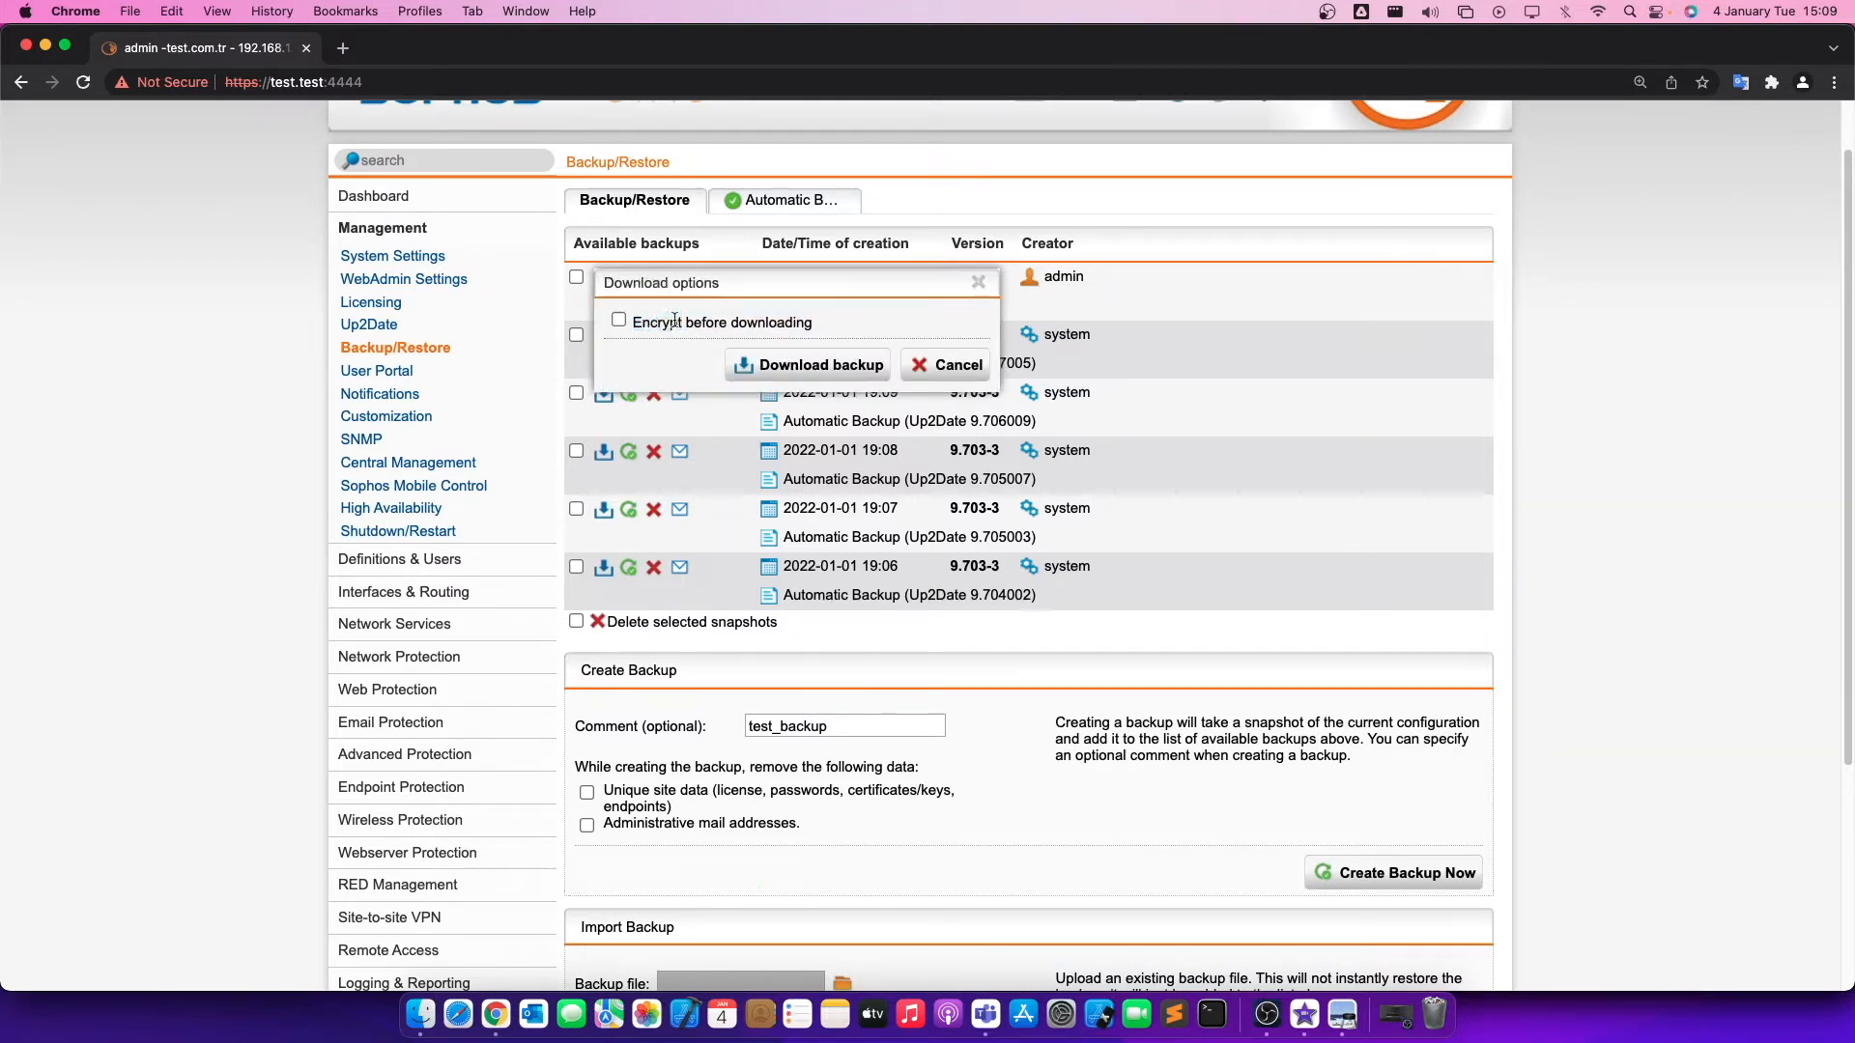
pyautogui.click(619, 320)
pyautogui.click(839, 355)
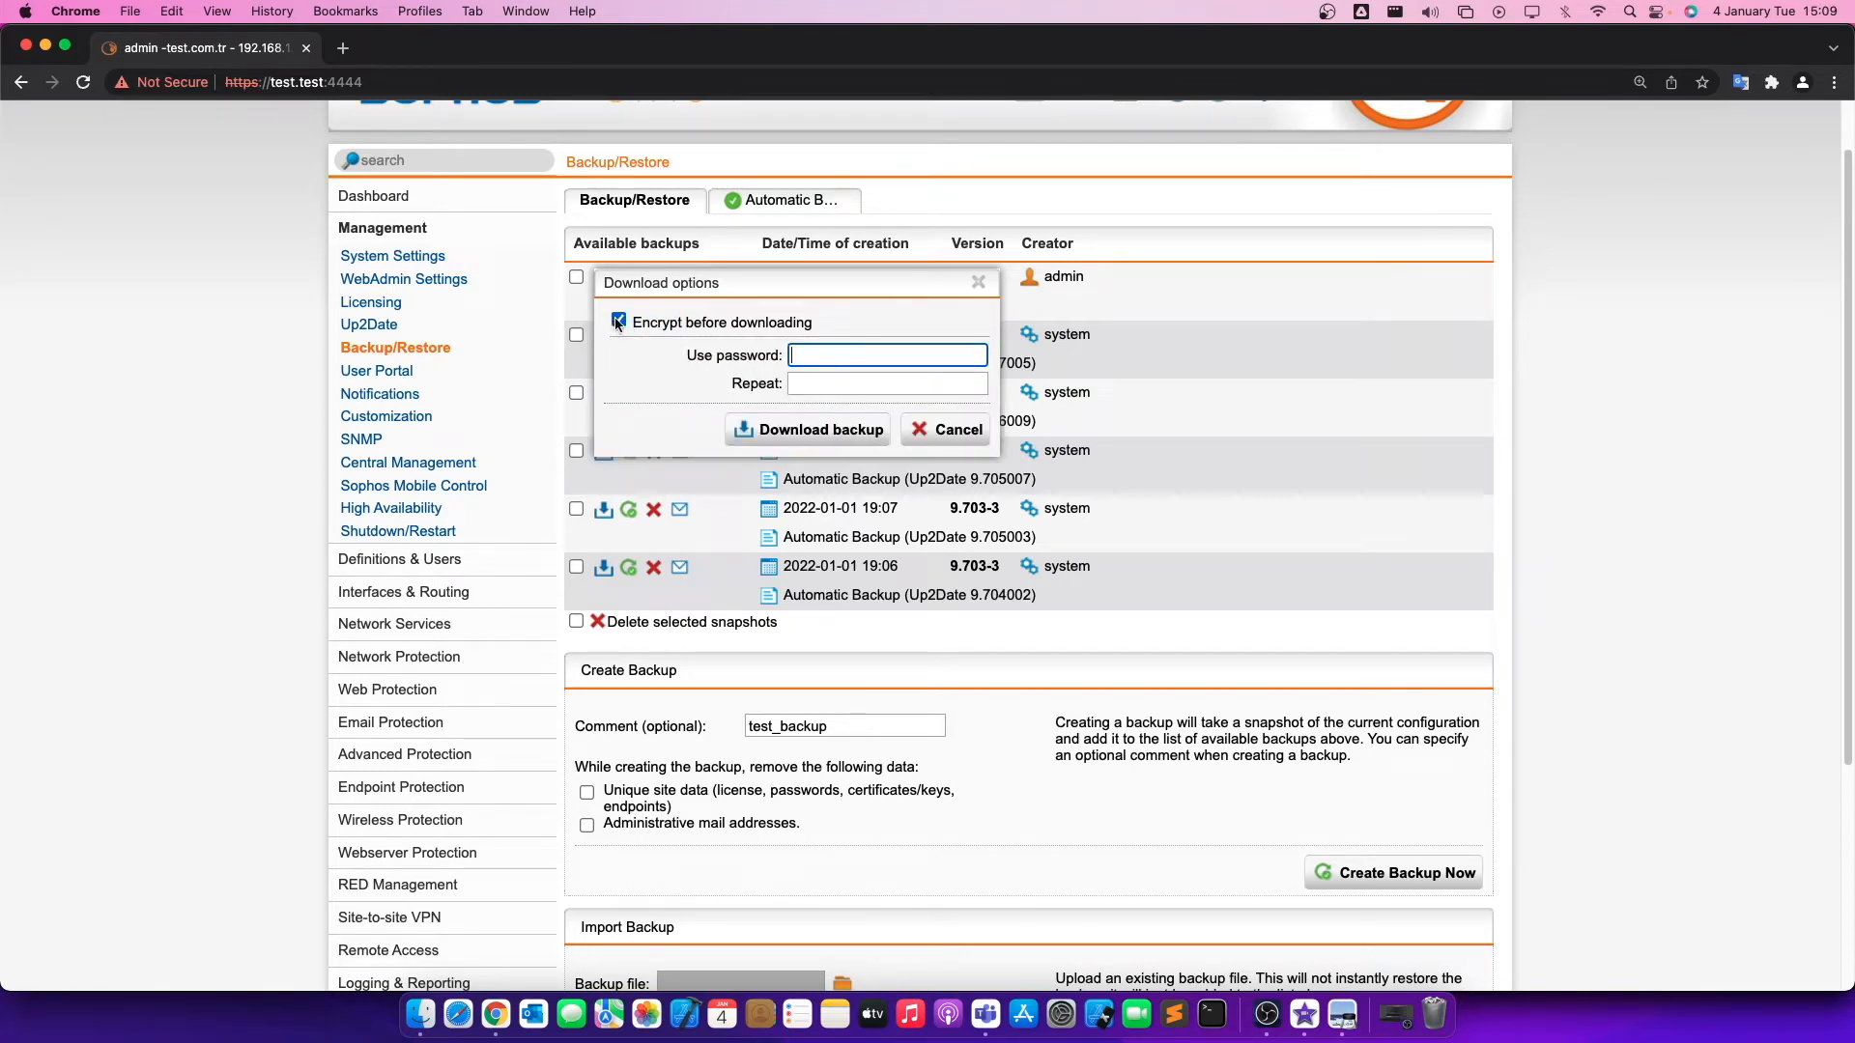
pyautogui.write('••')
pyautogui.click(913, 392)
pyautogui.write('••••')
pyautogui.click(870, 421)
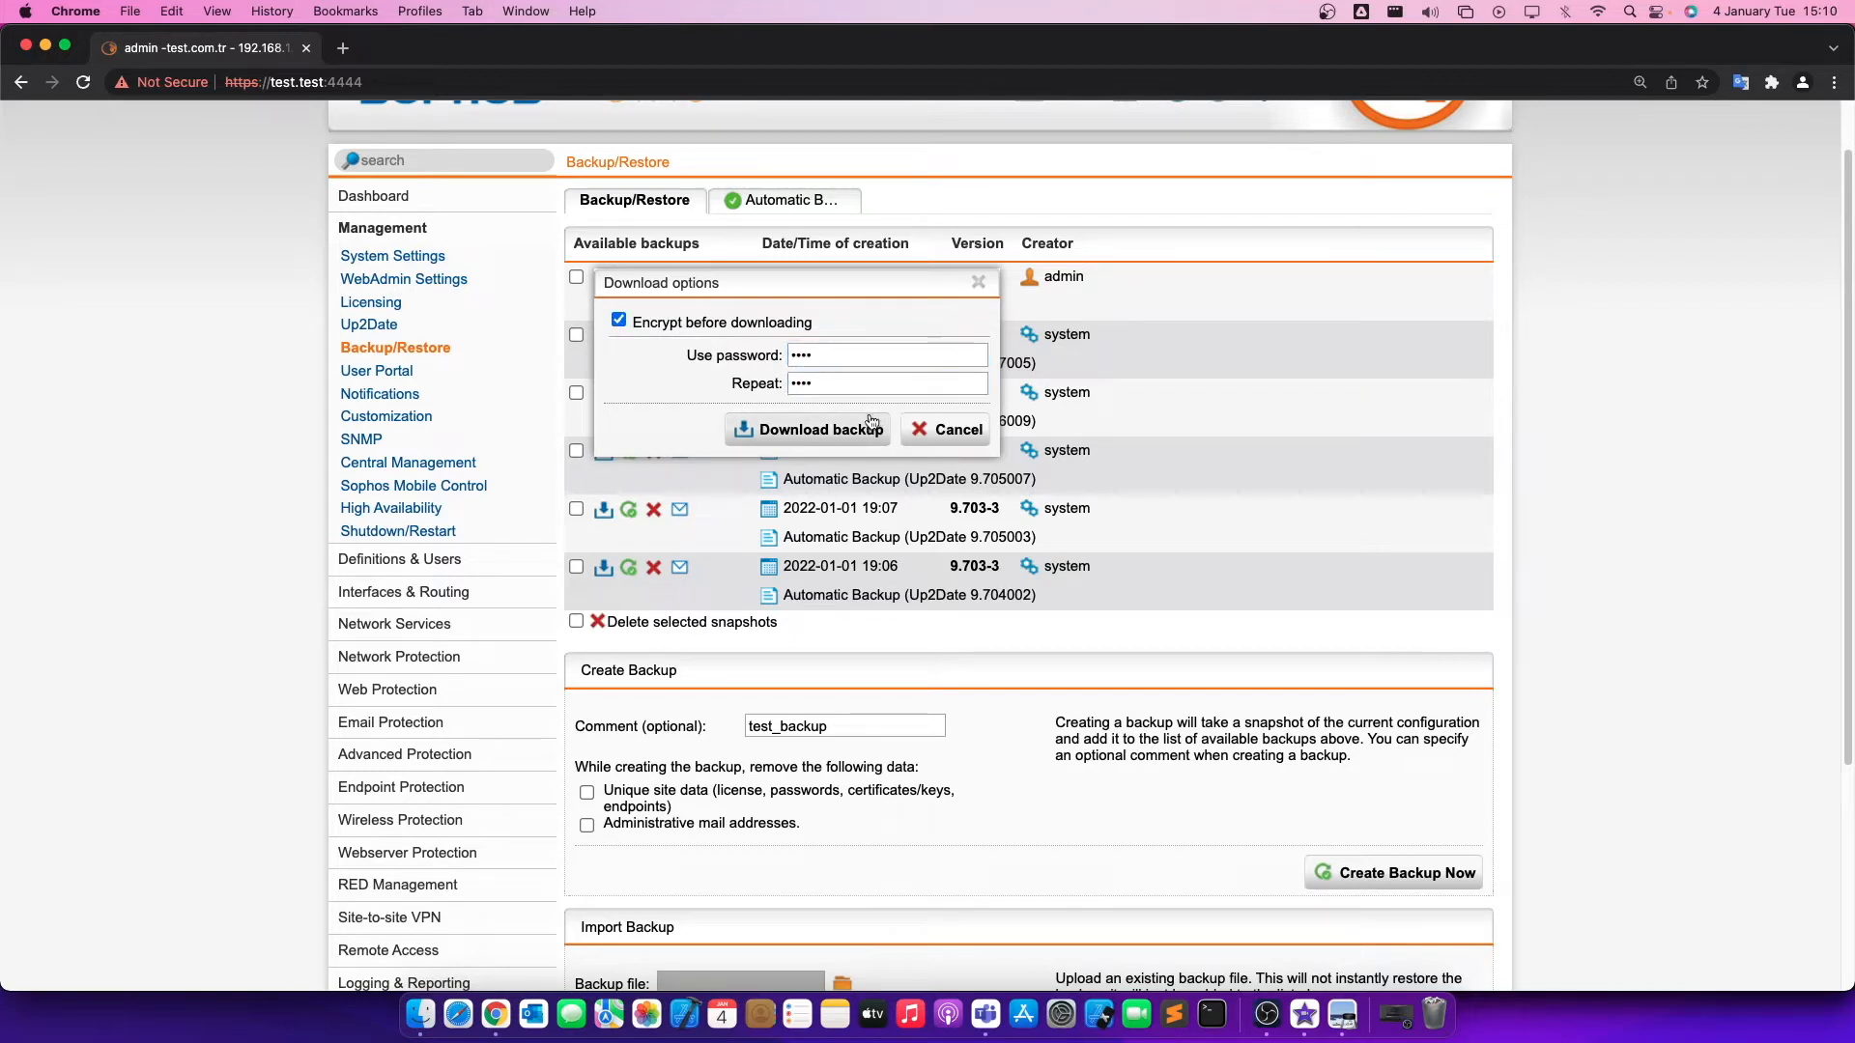
pyautogui.click(847, 426)
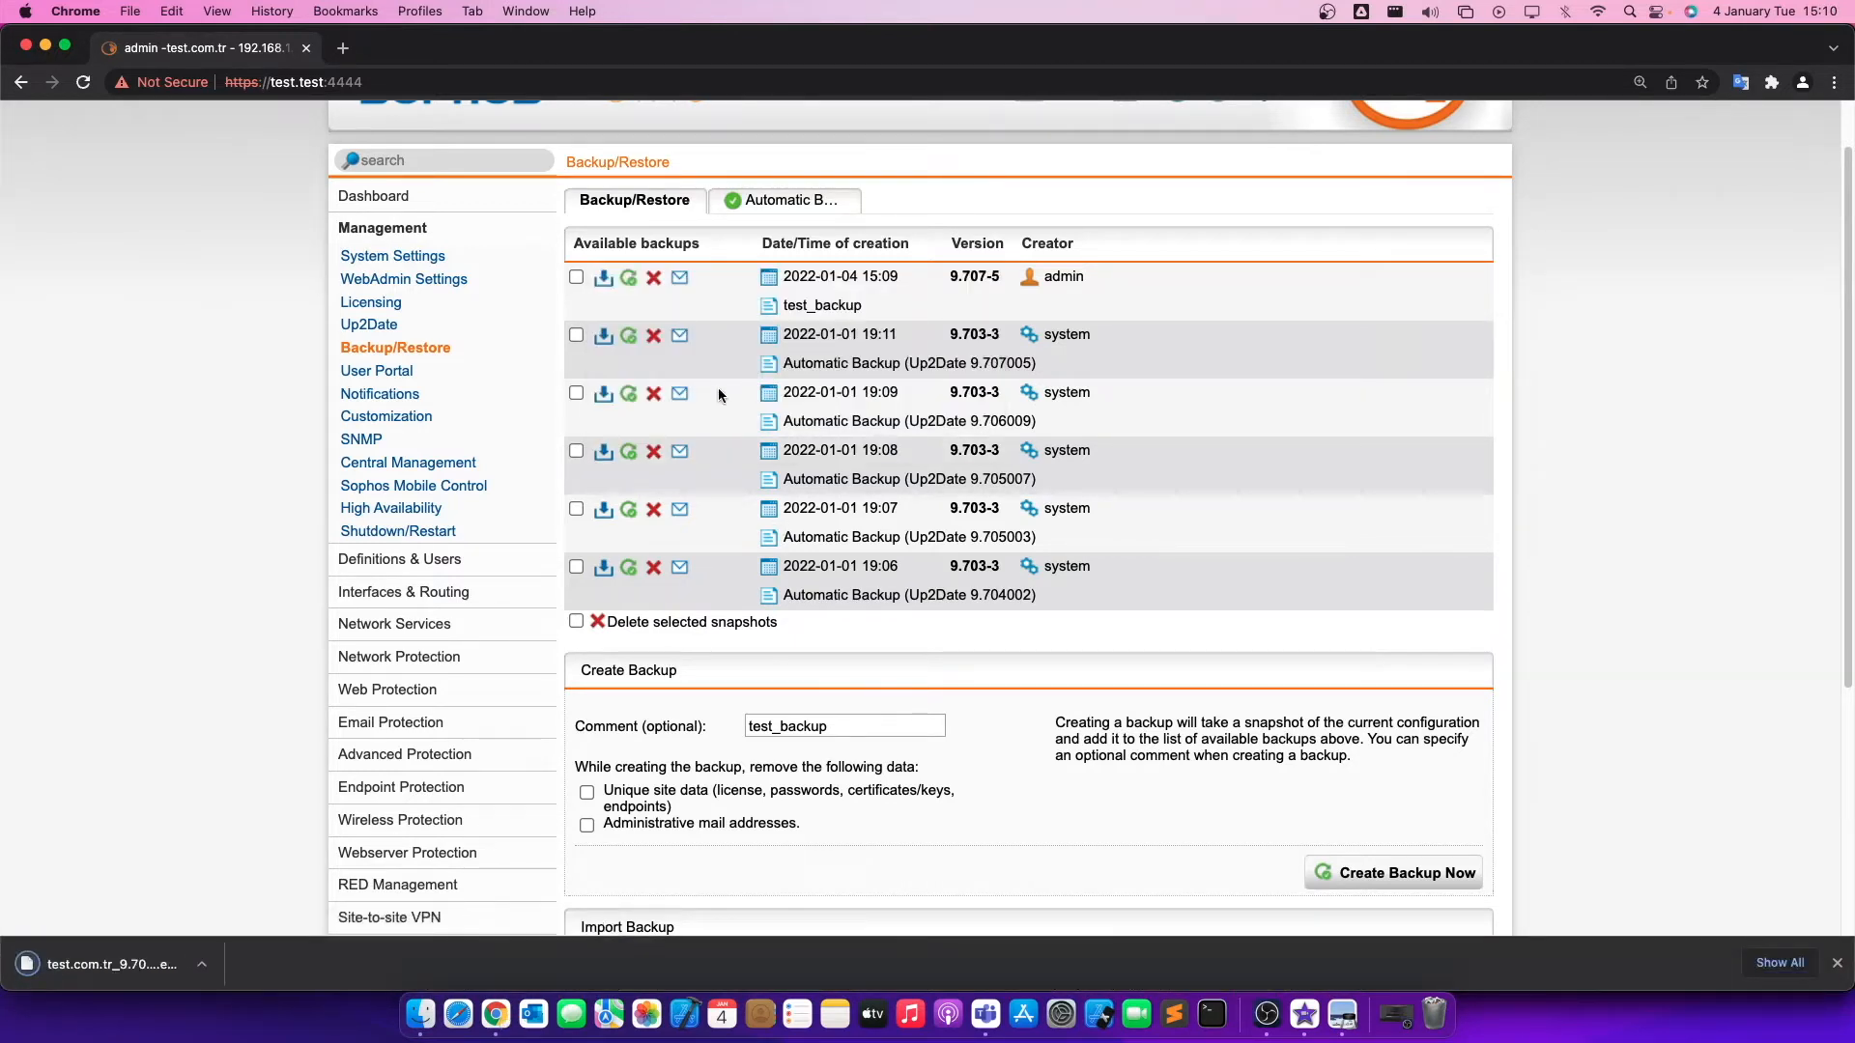
pyautogui.scroll(-5, 85, 886)
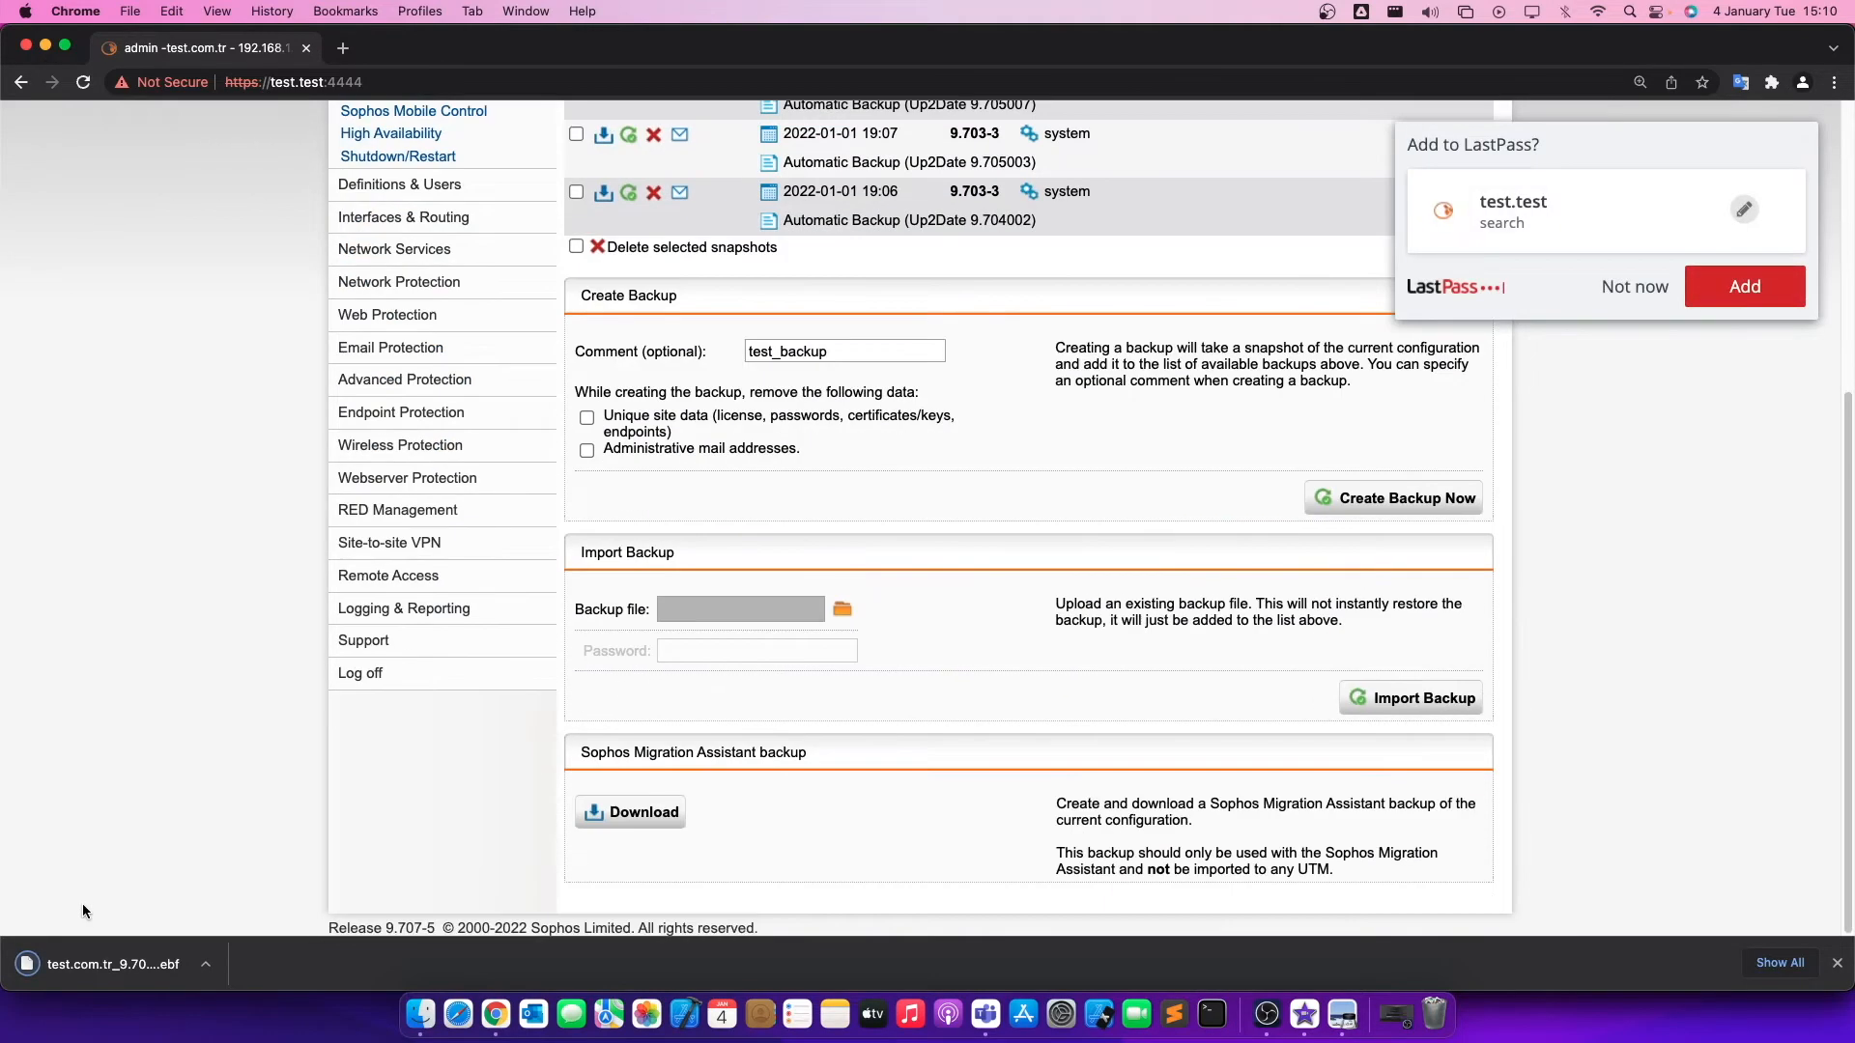
pyautogui.scroll(5, 695, 605)
pyautogui.scroll(-4, 692, 579)
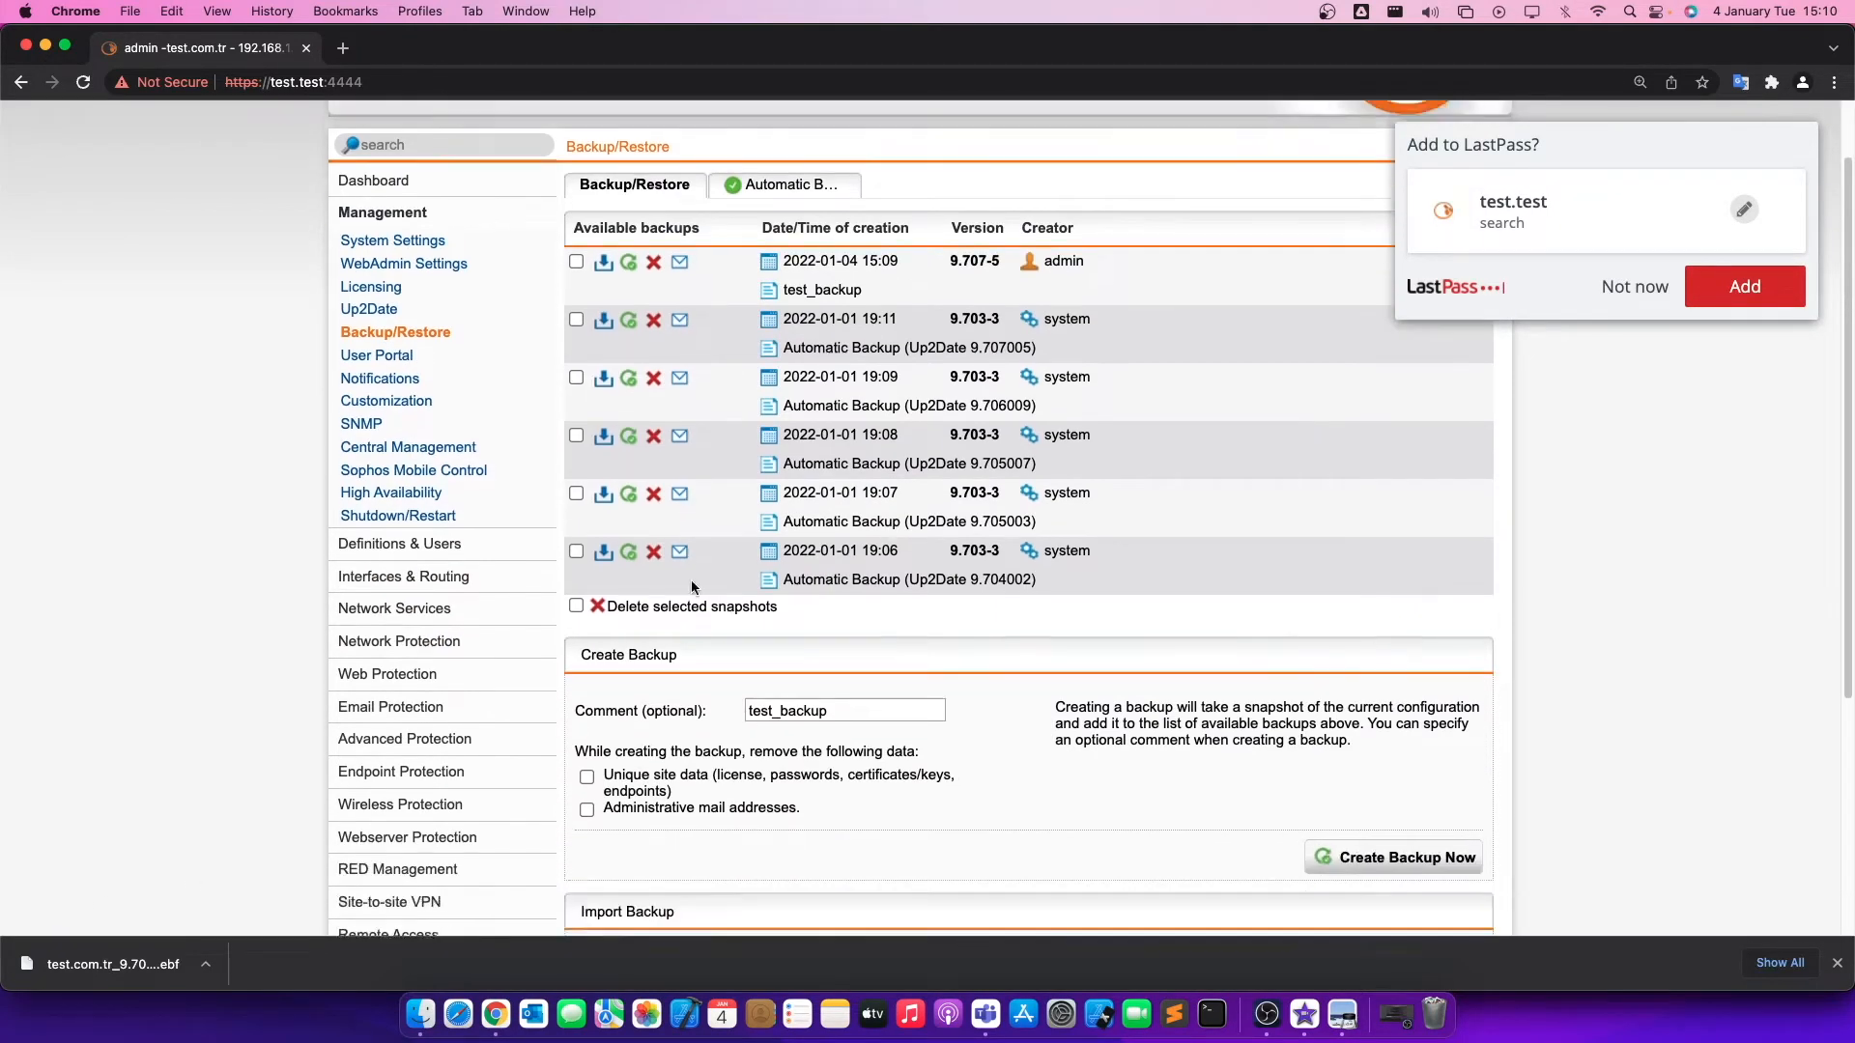
pyautogui.scroll(-1, 744, 607)
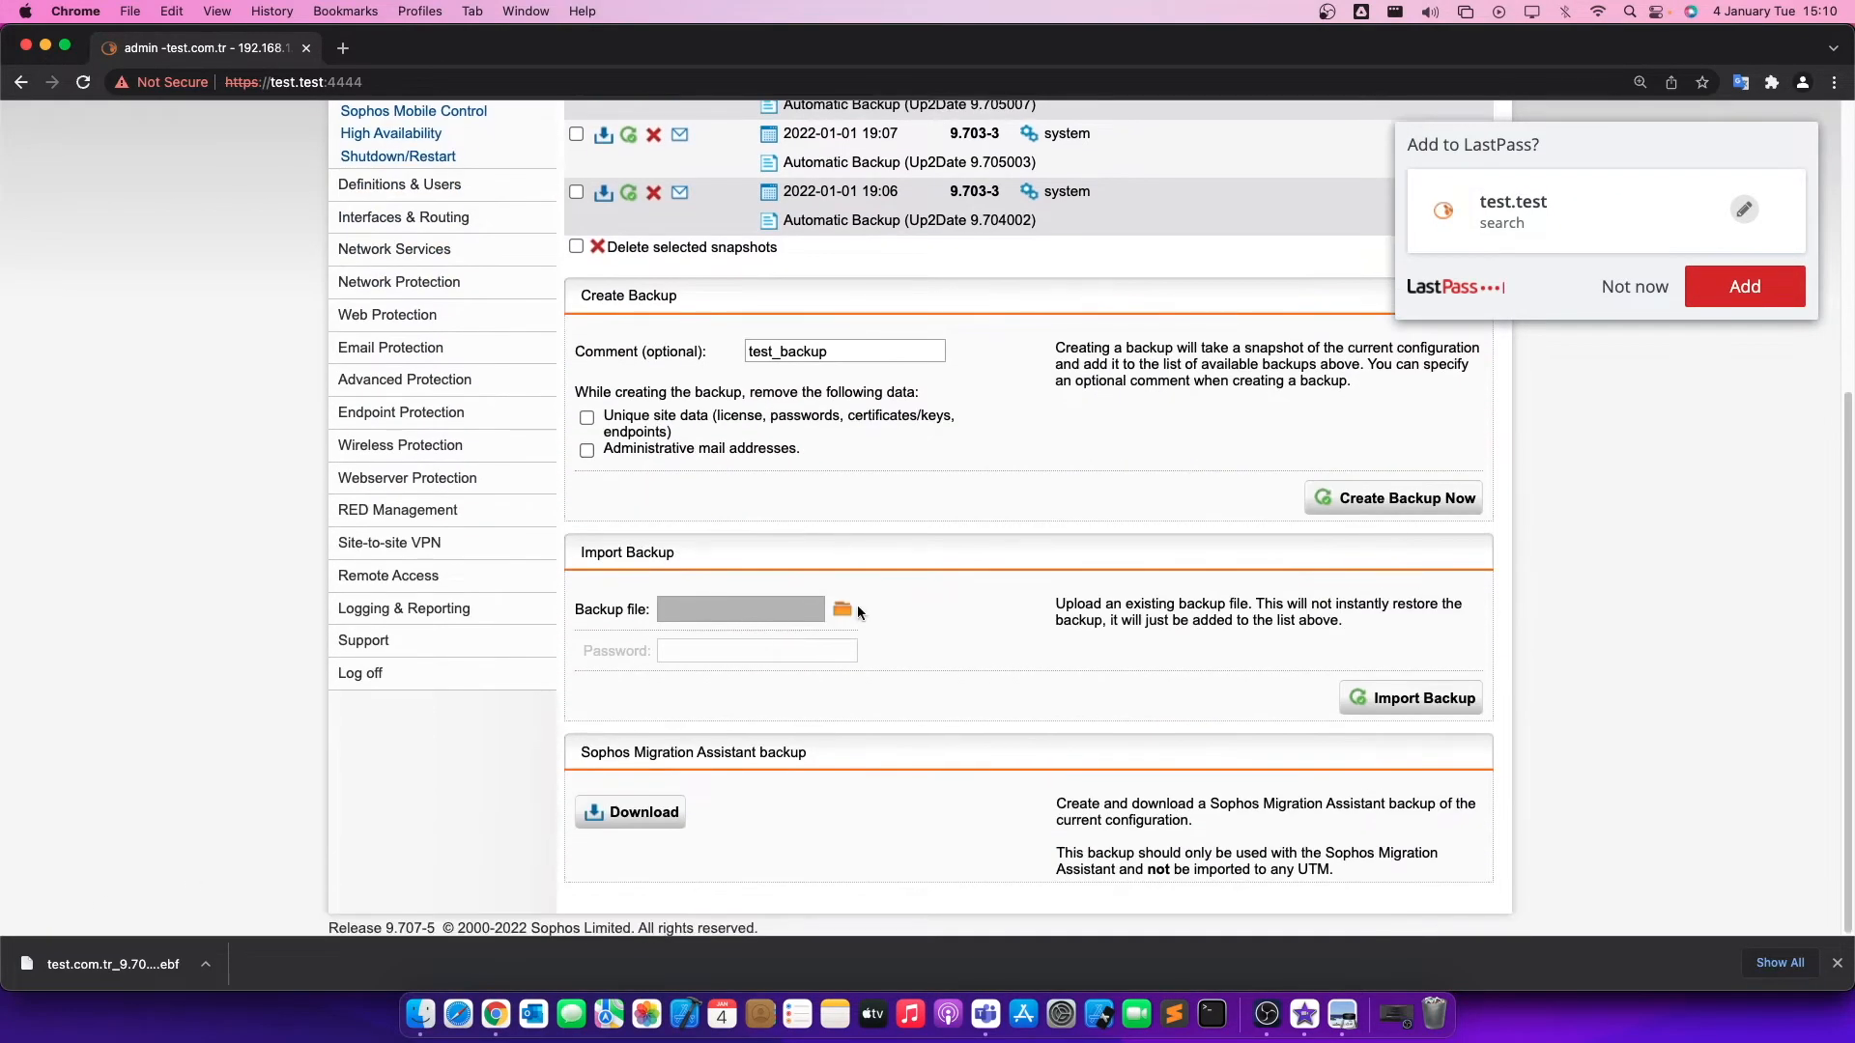
# Start a new NAT rule in the NAT settings of Network Protection.
pyautogui.scroll(5, 387, 577)
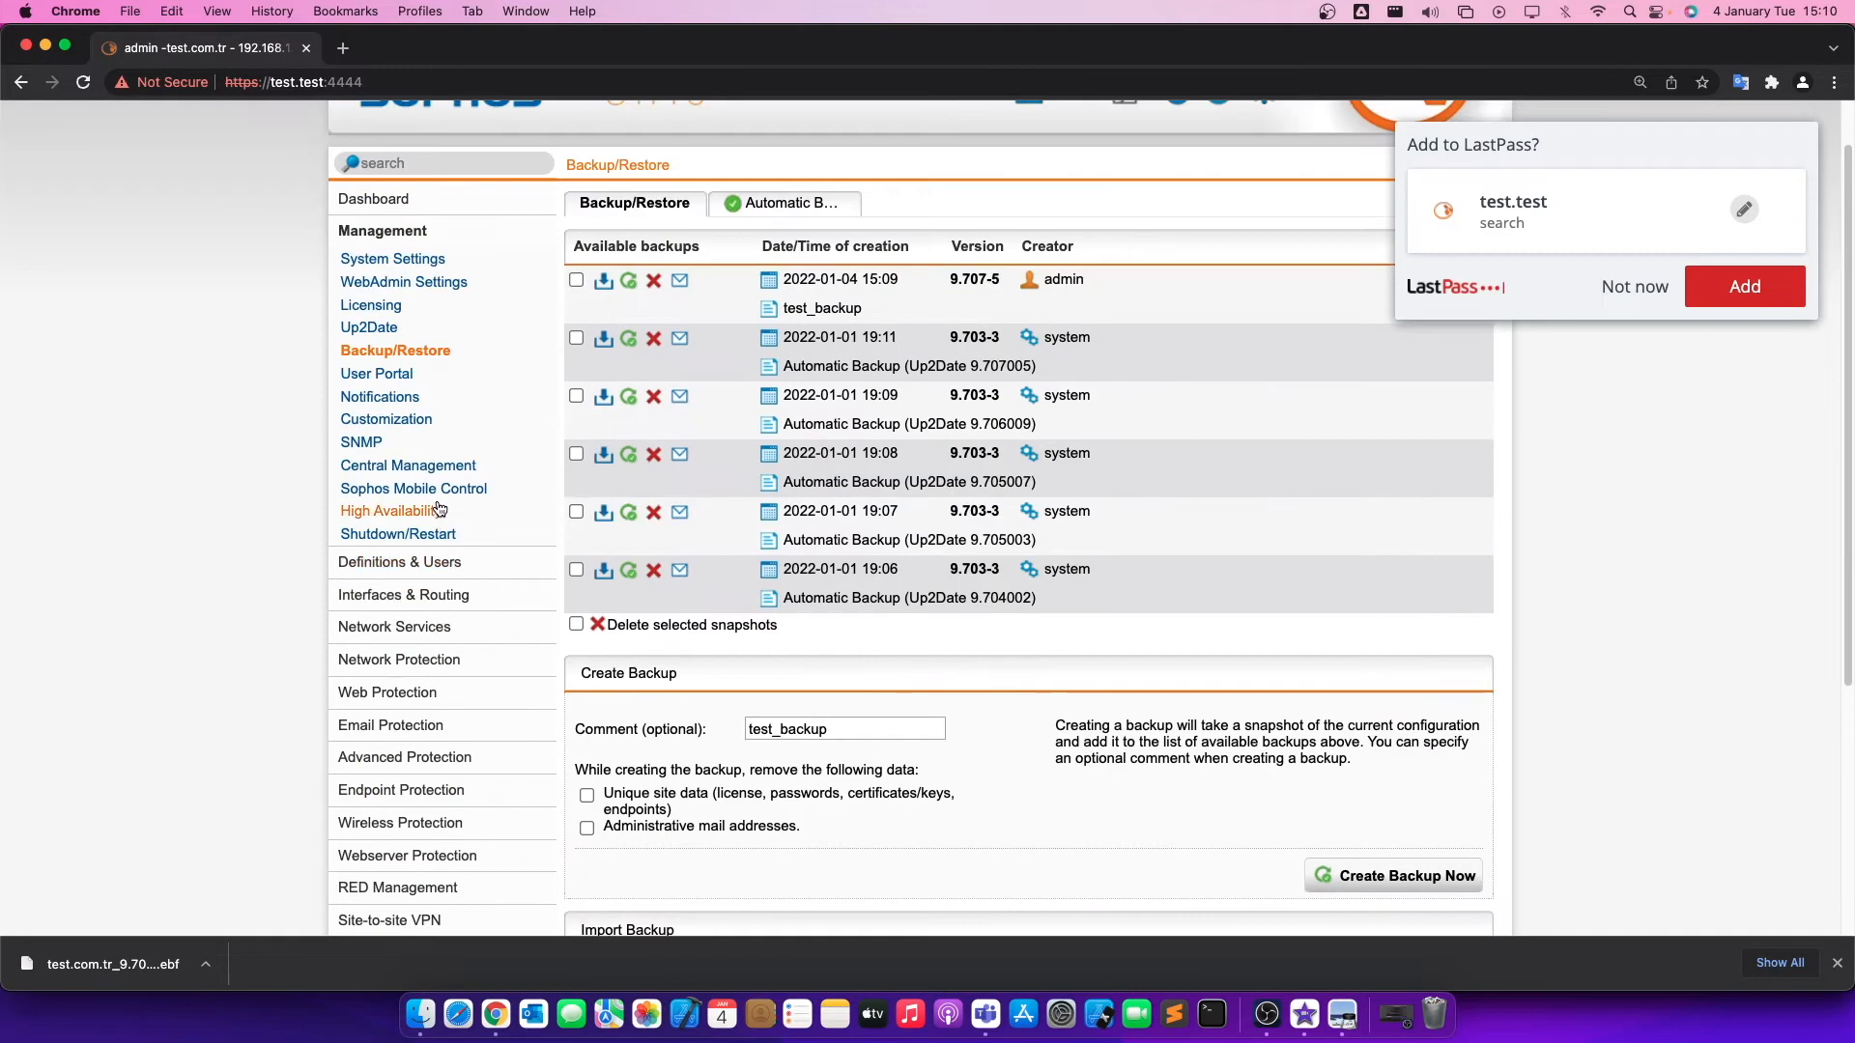
pyautogui.click(396, 654)
pyautogui.click(355, 477)
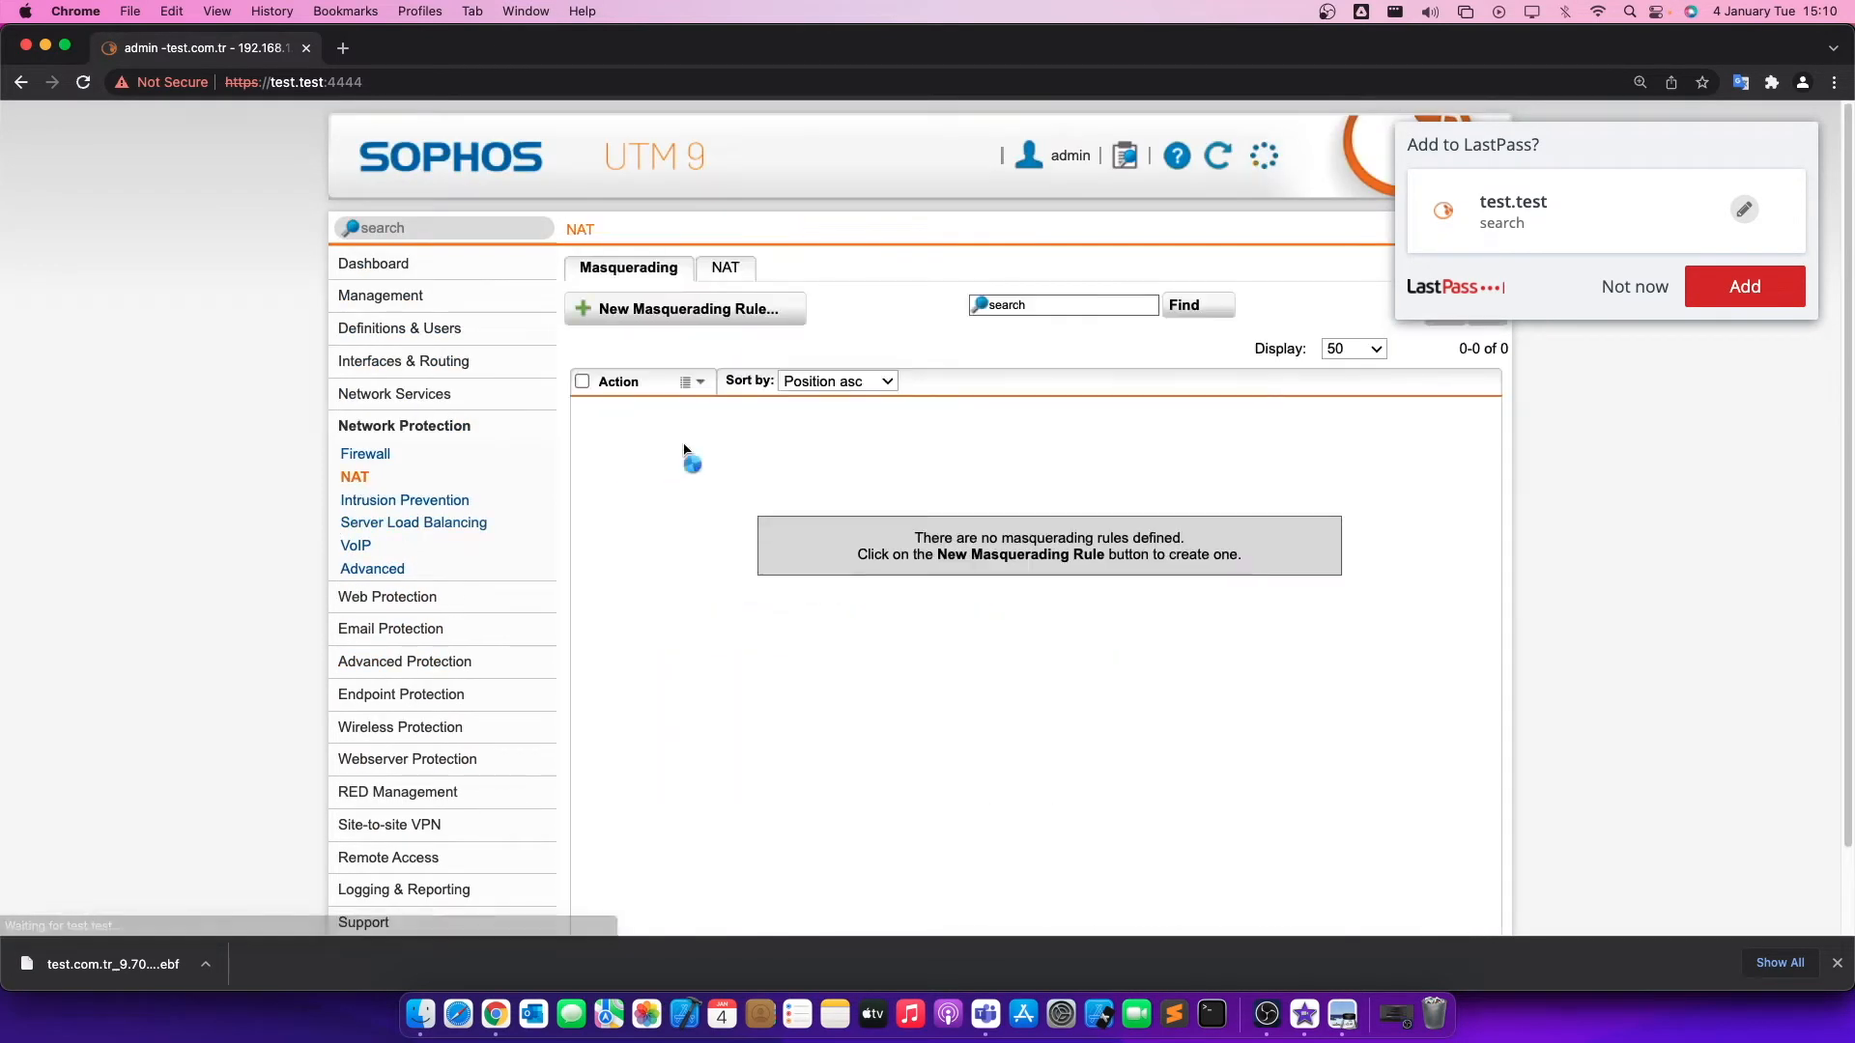
pyautogui.click(736, 278)
pyautogui.click(739, 307)
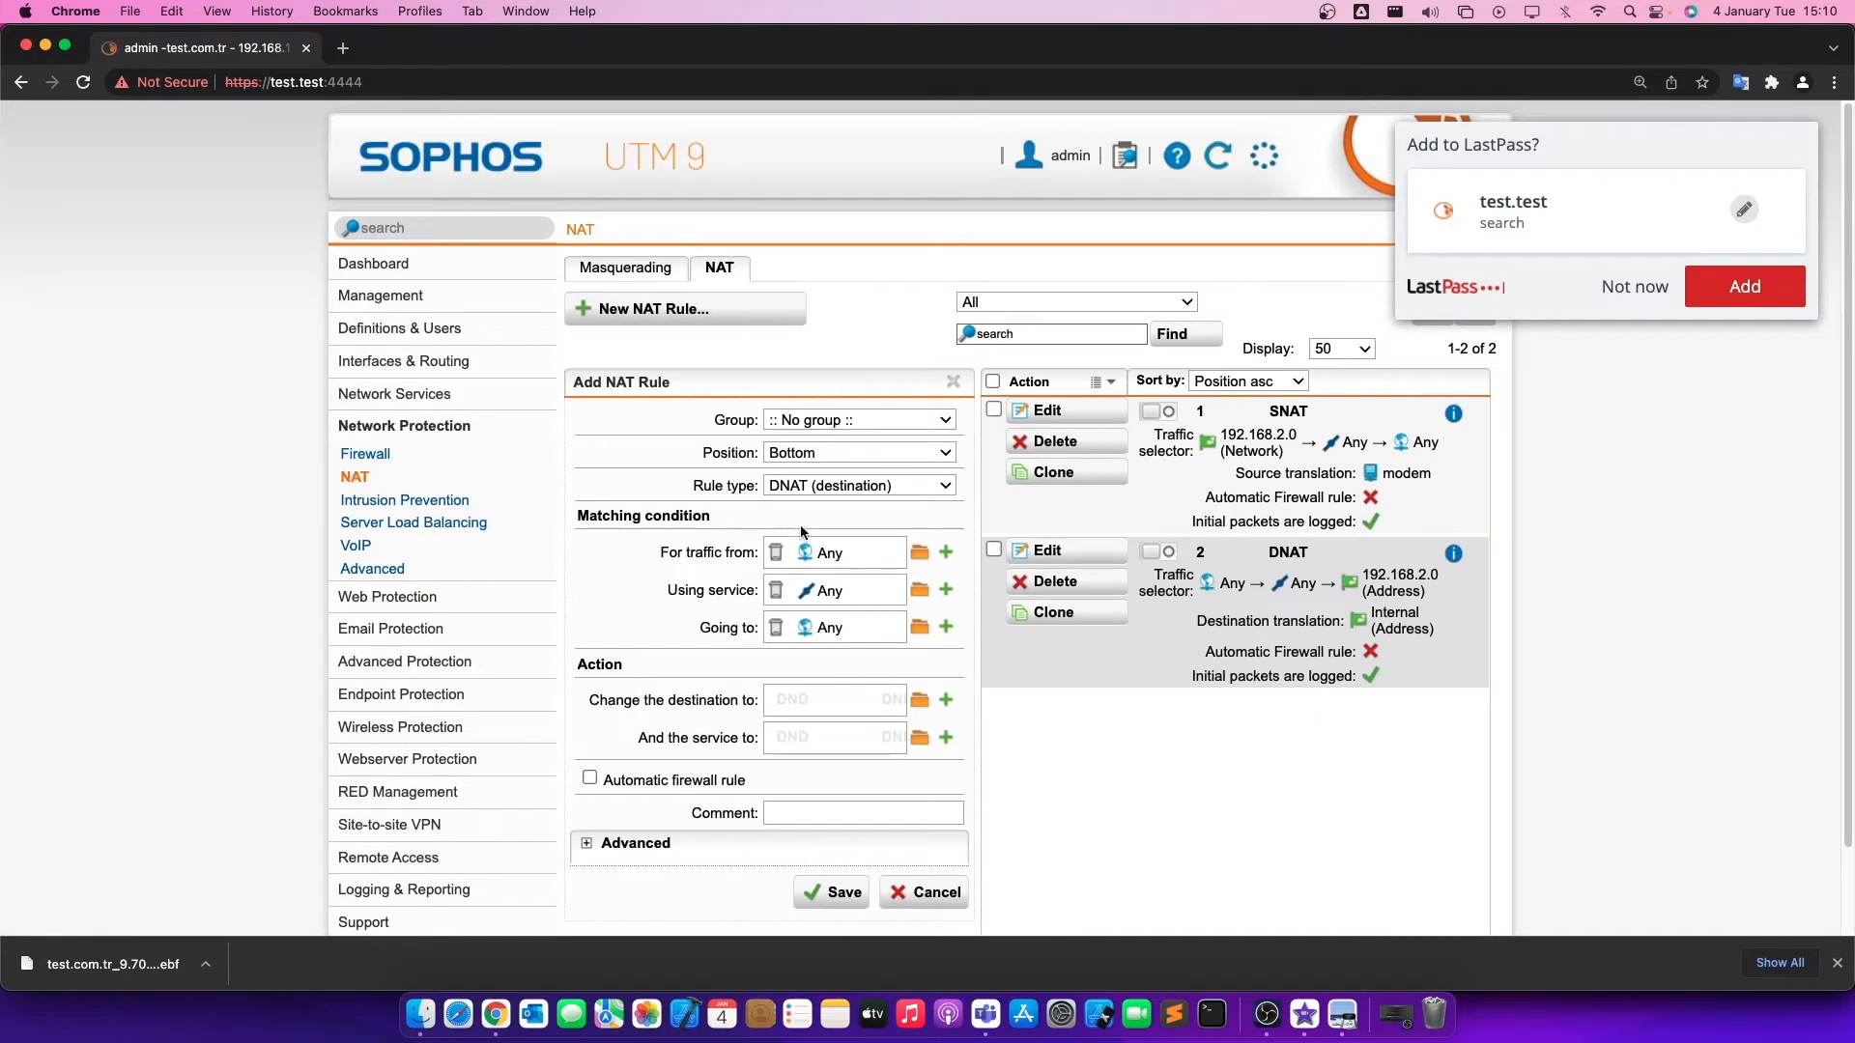
# Try to save the DNAT rule with the network object 85.199.214.98 as the changed destination.
pyautogui.click(918, 699)
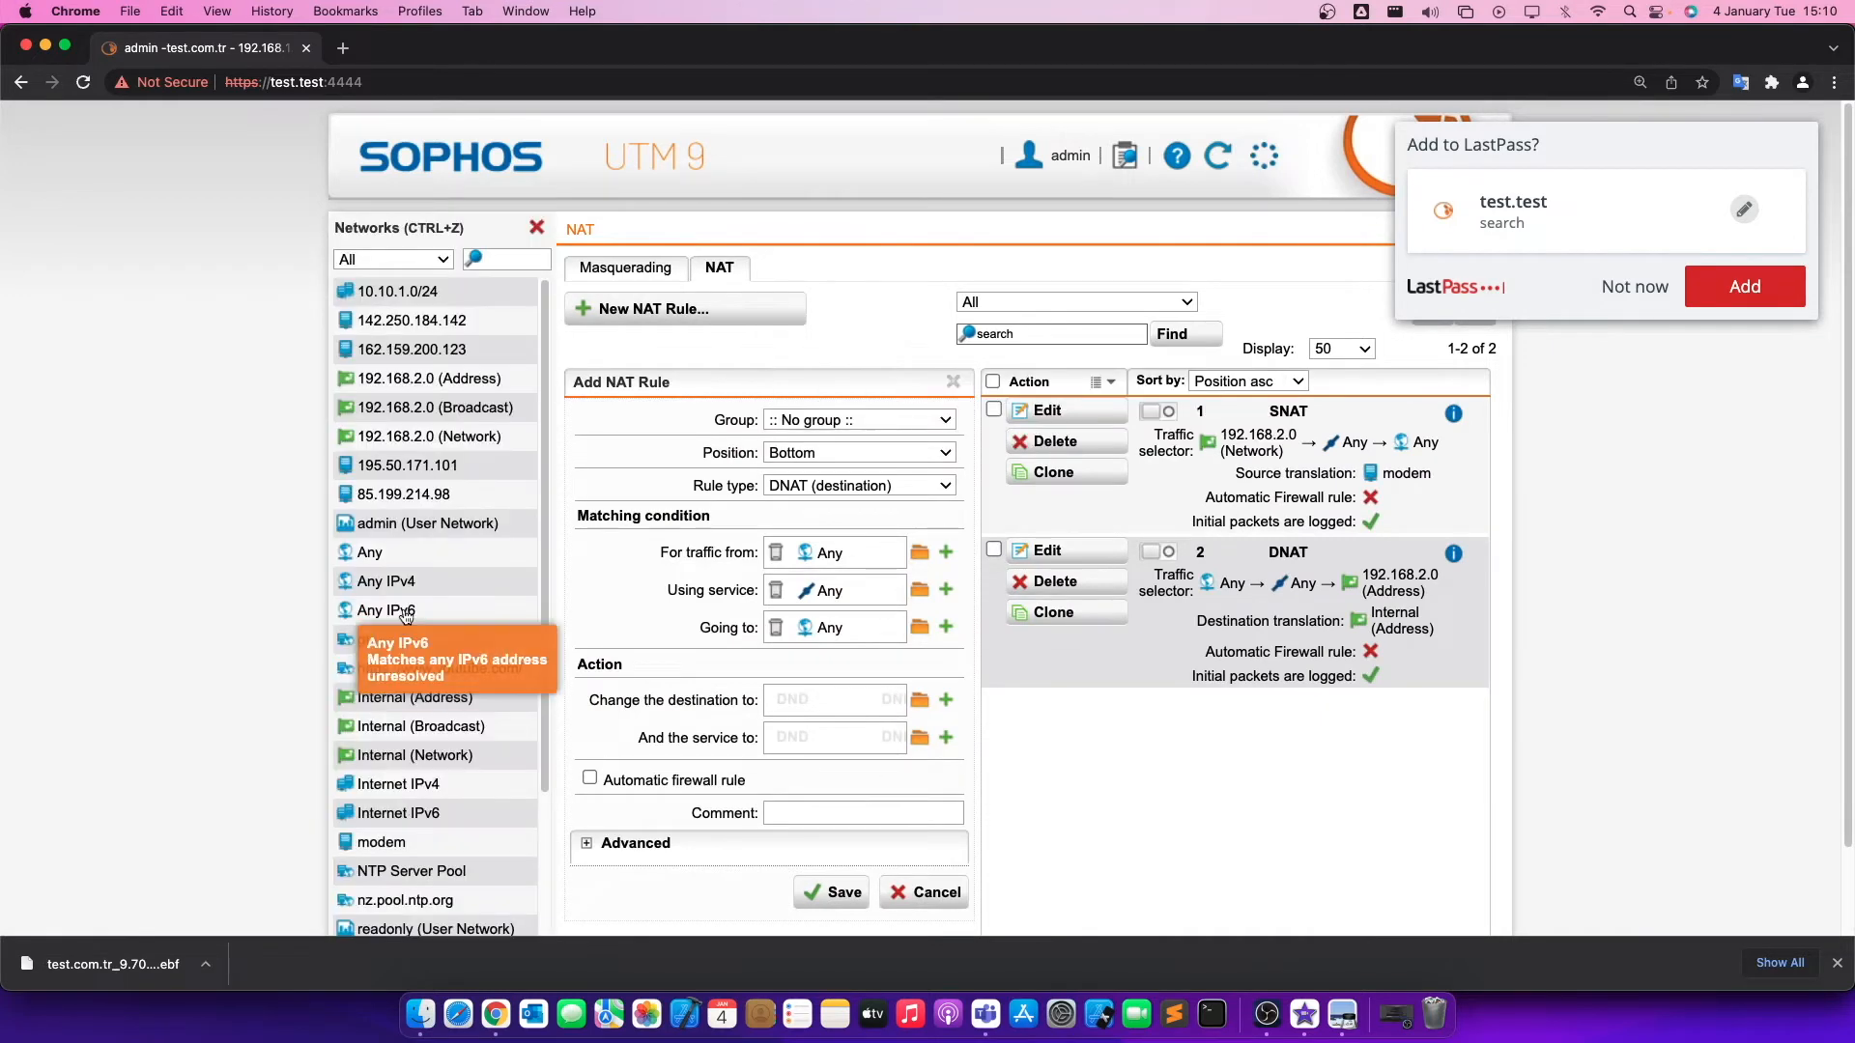
pyautogui.moveTo(431, 504); pyautogui.dragTo(865, 699)
pyautogui.click(833, 892)
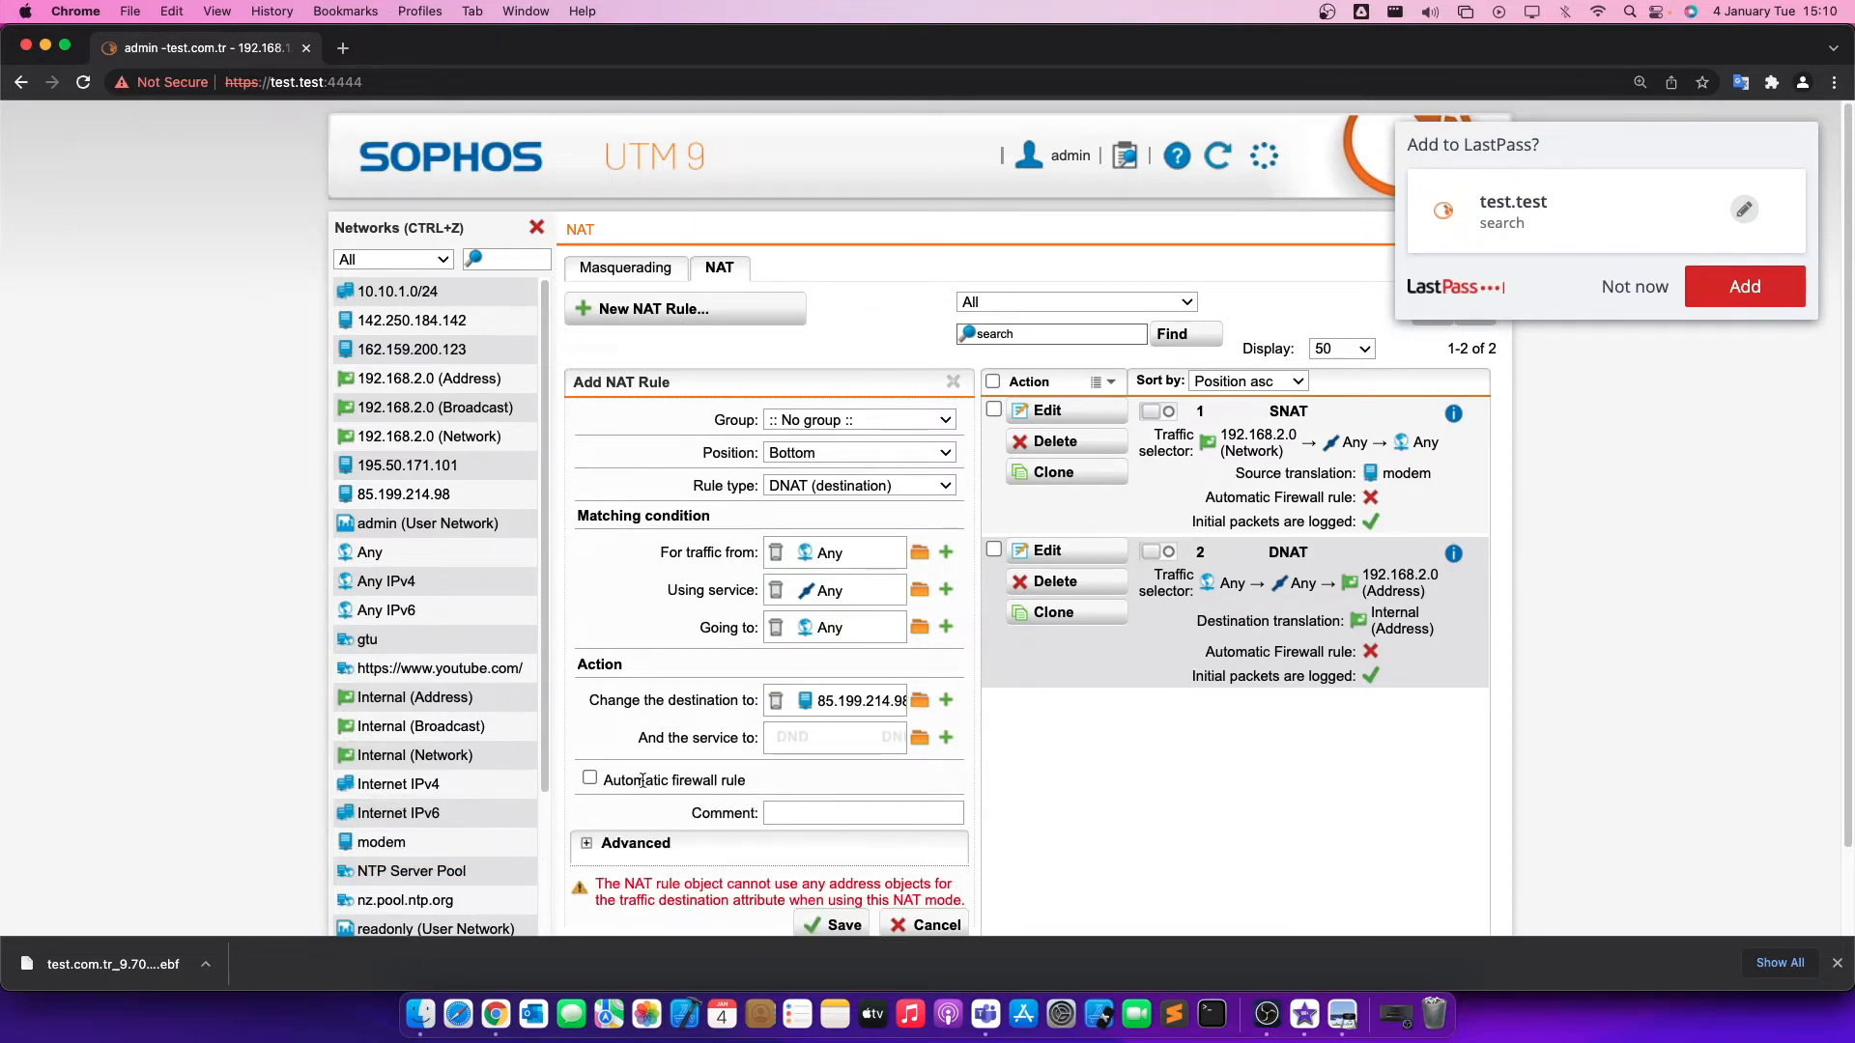
# Set the rule type to SNAT (source), change the source to 85.199.214.98, and save the NAT rule.
pyautogui.click(892, 487)
pyautogui.click(893, 463)
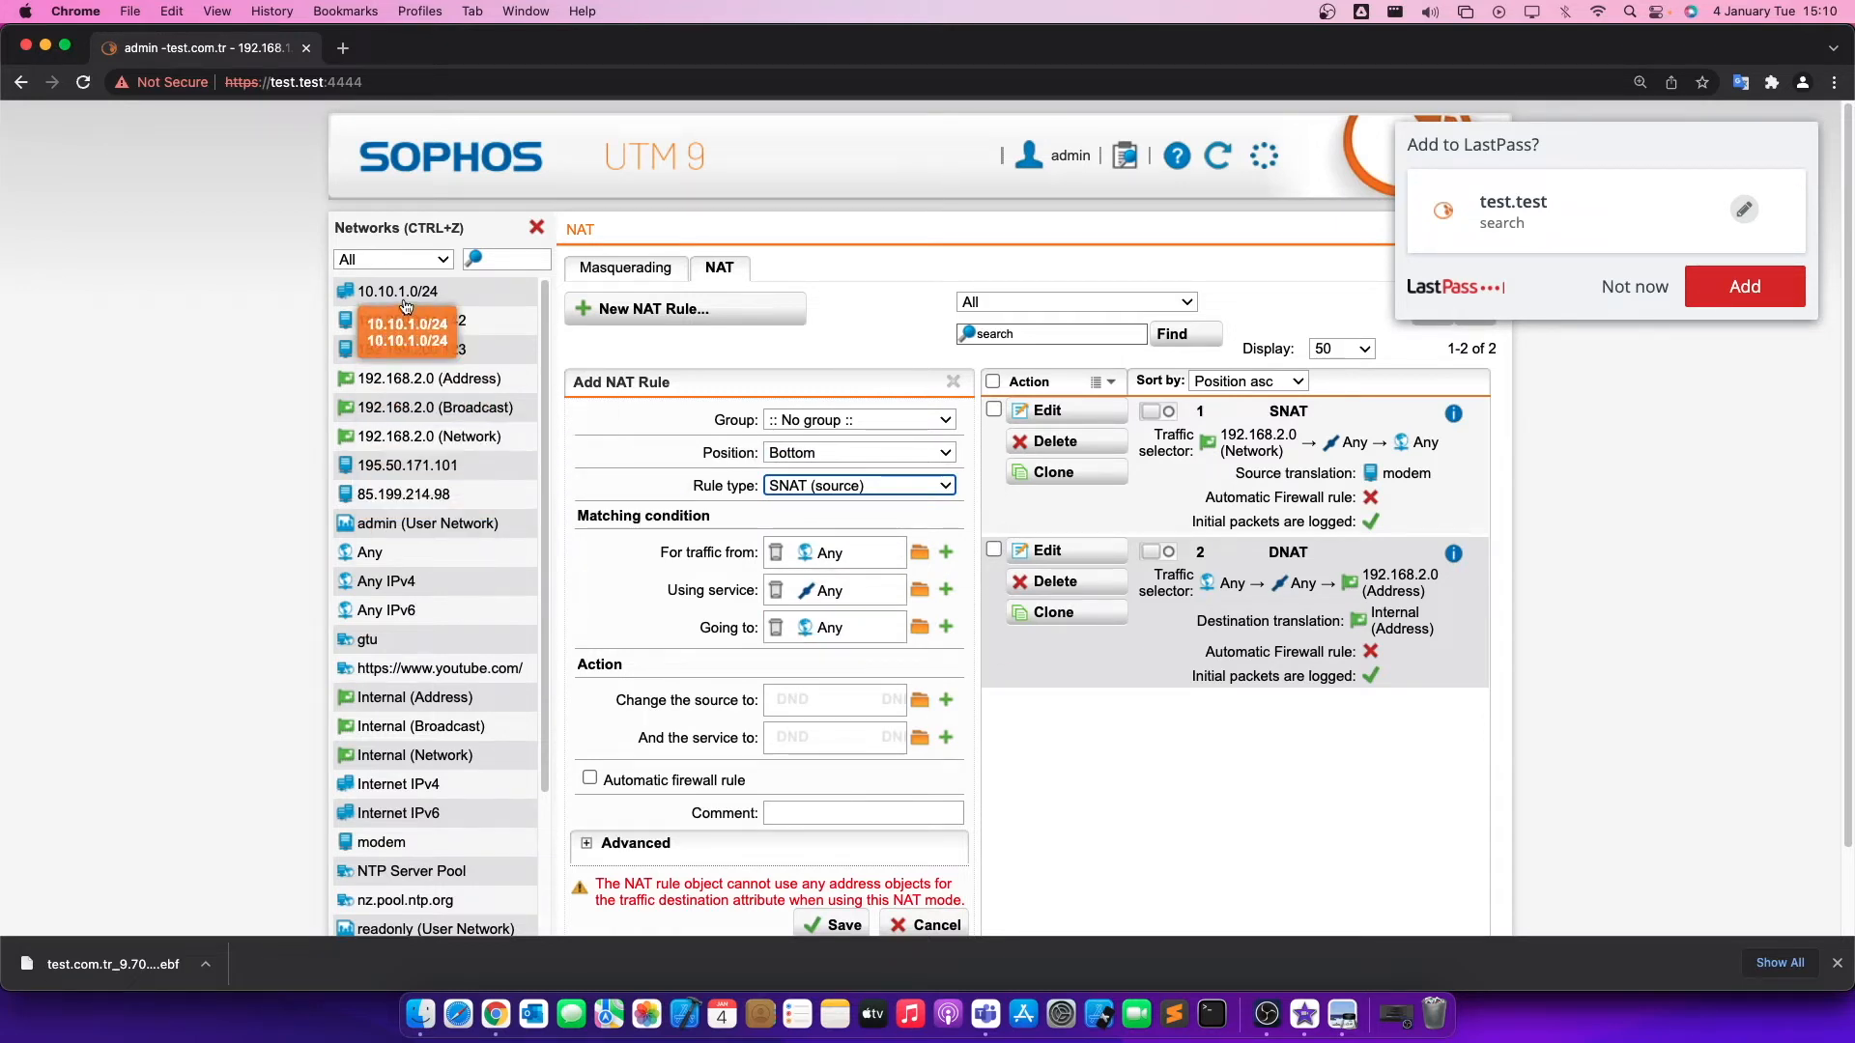
pyautogui.moveTo(415, 506); pyautogui.dragTo(818, 704)
pyautogui.click(536, 227)
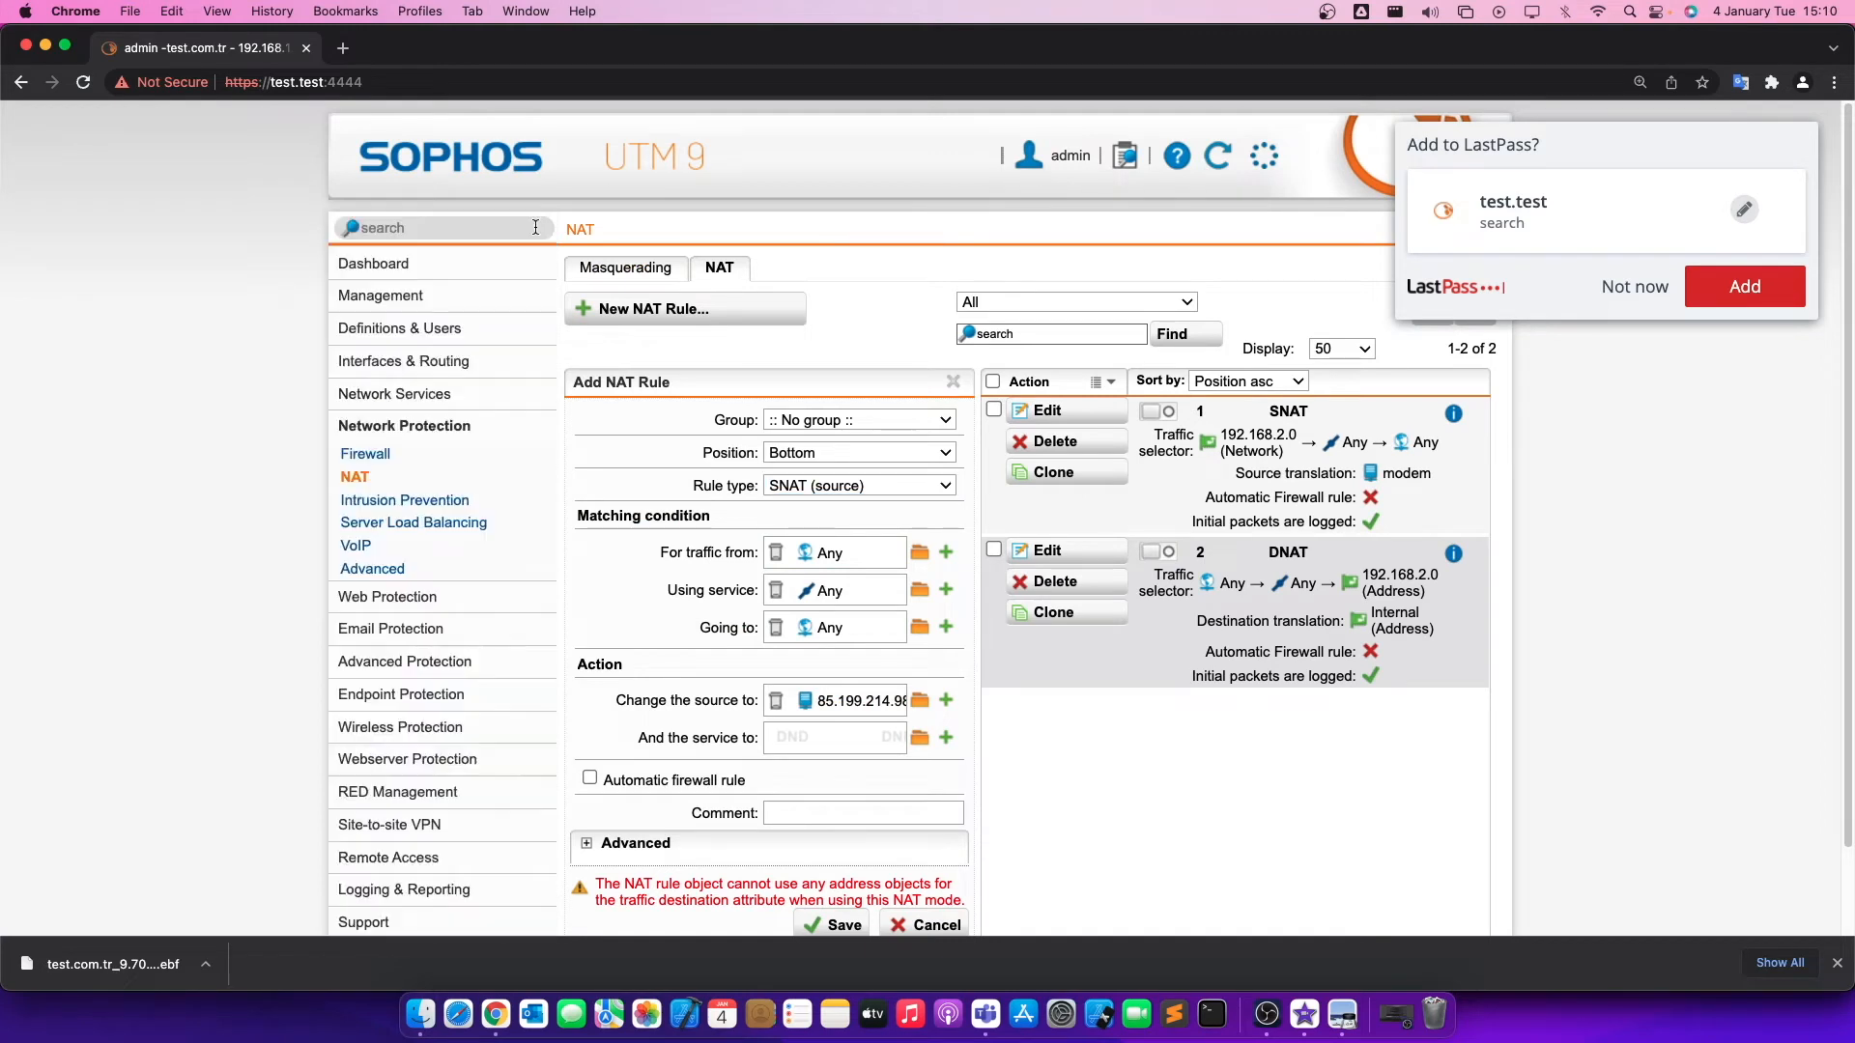
pyautogui.scroll(-1, 836, 798)
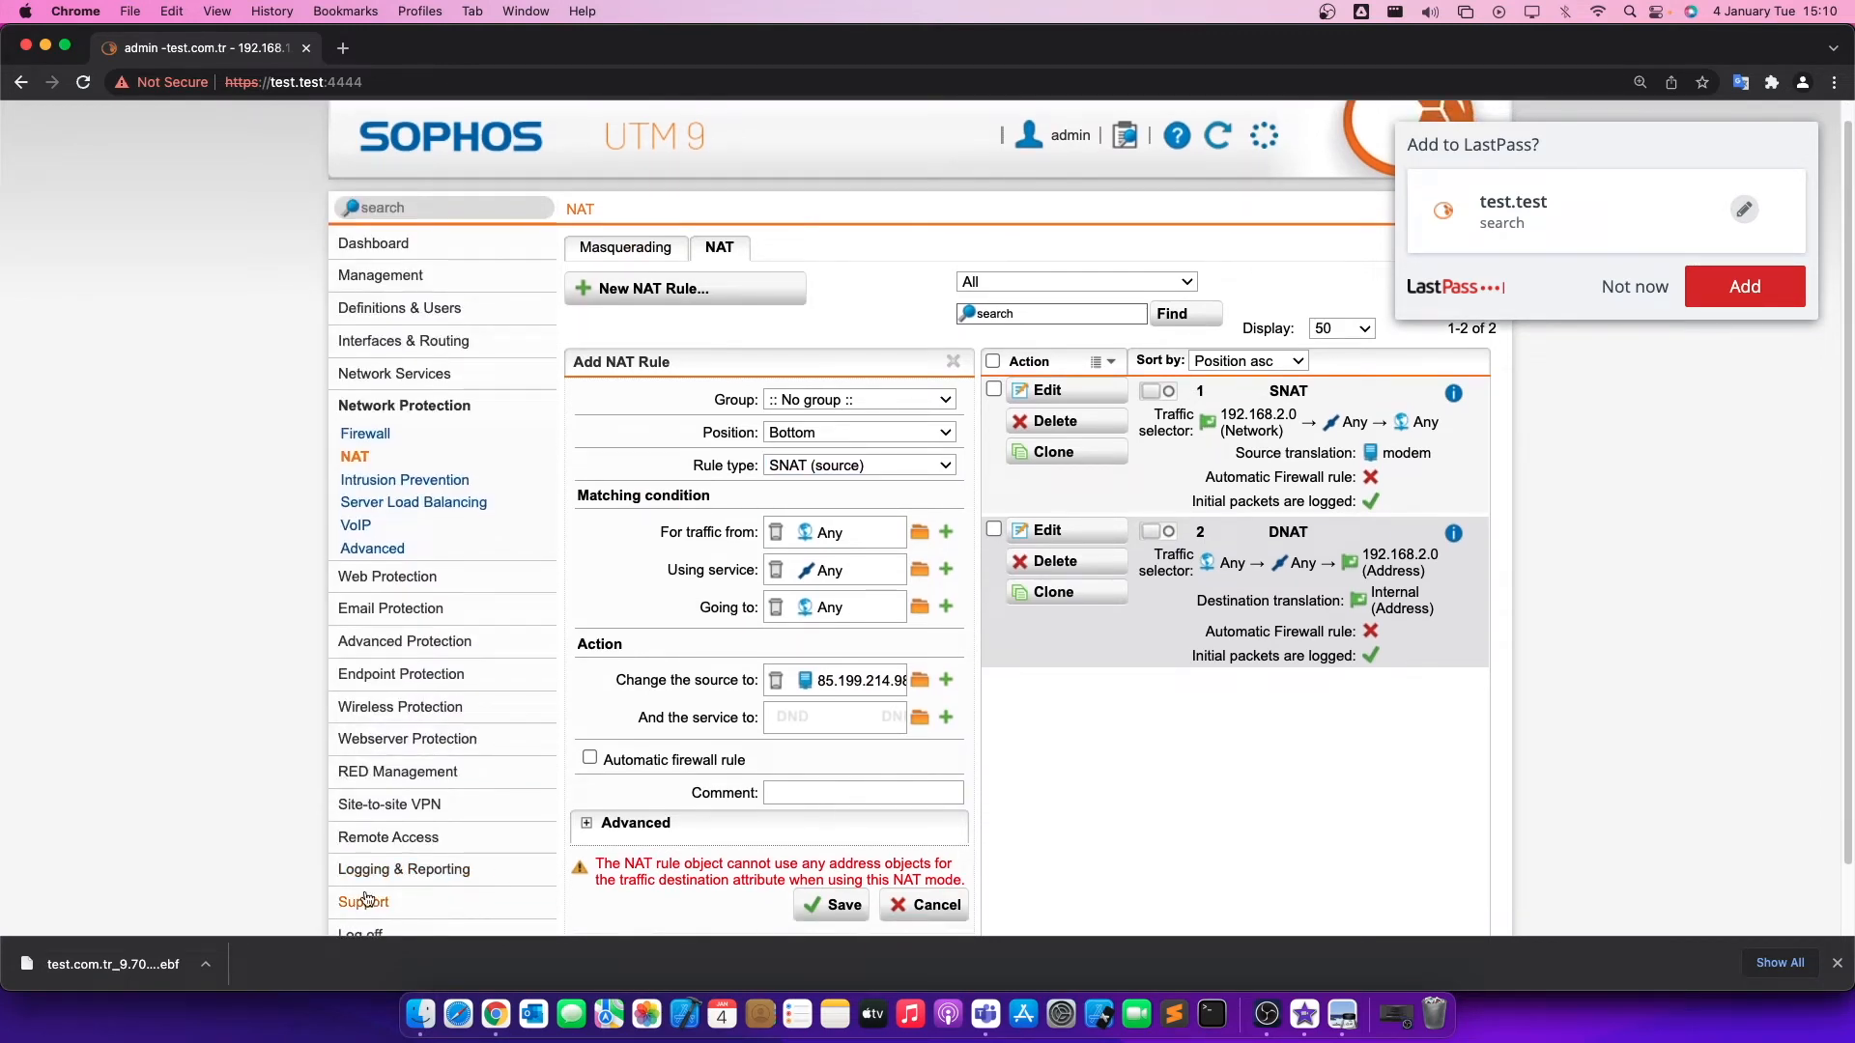
pyautogui.click(844, 906)
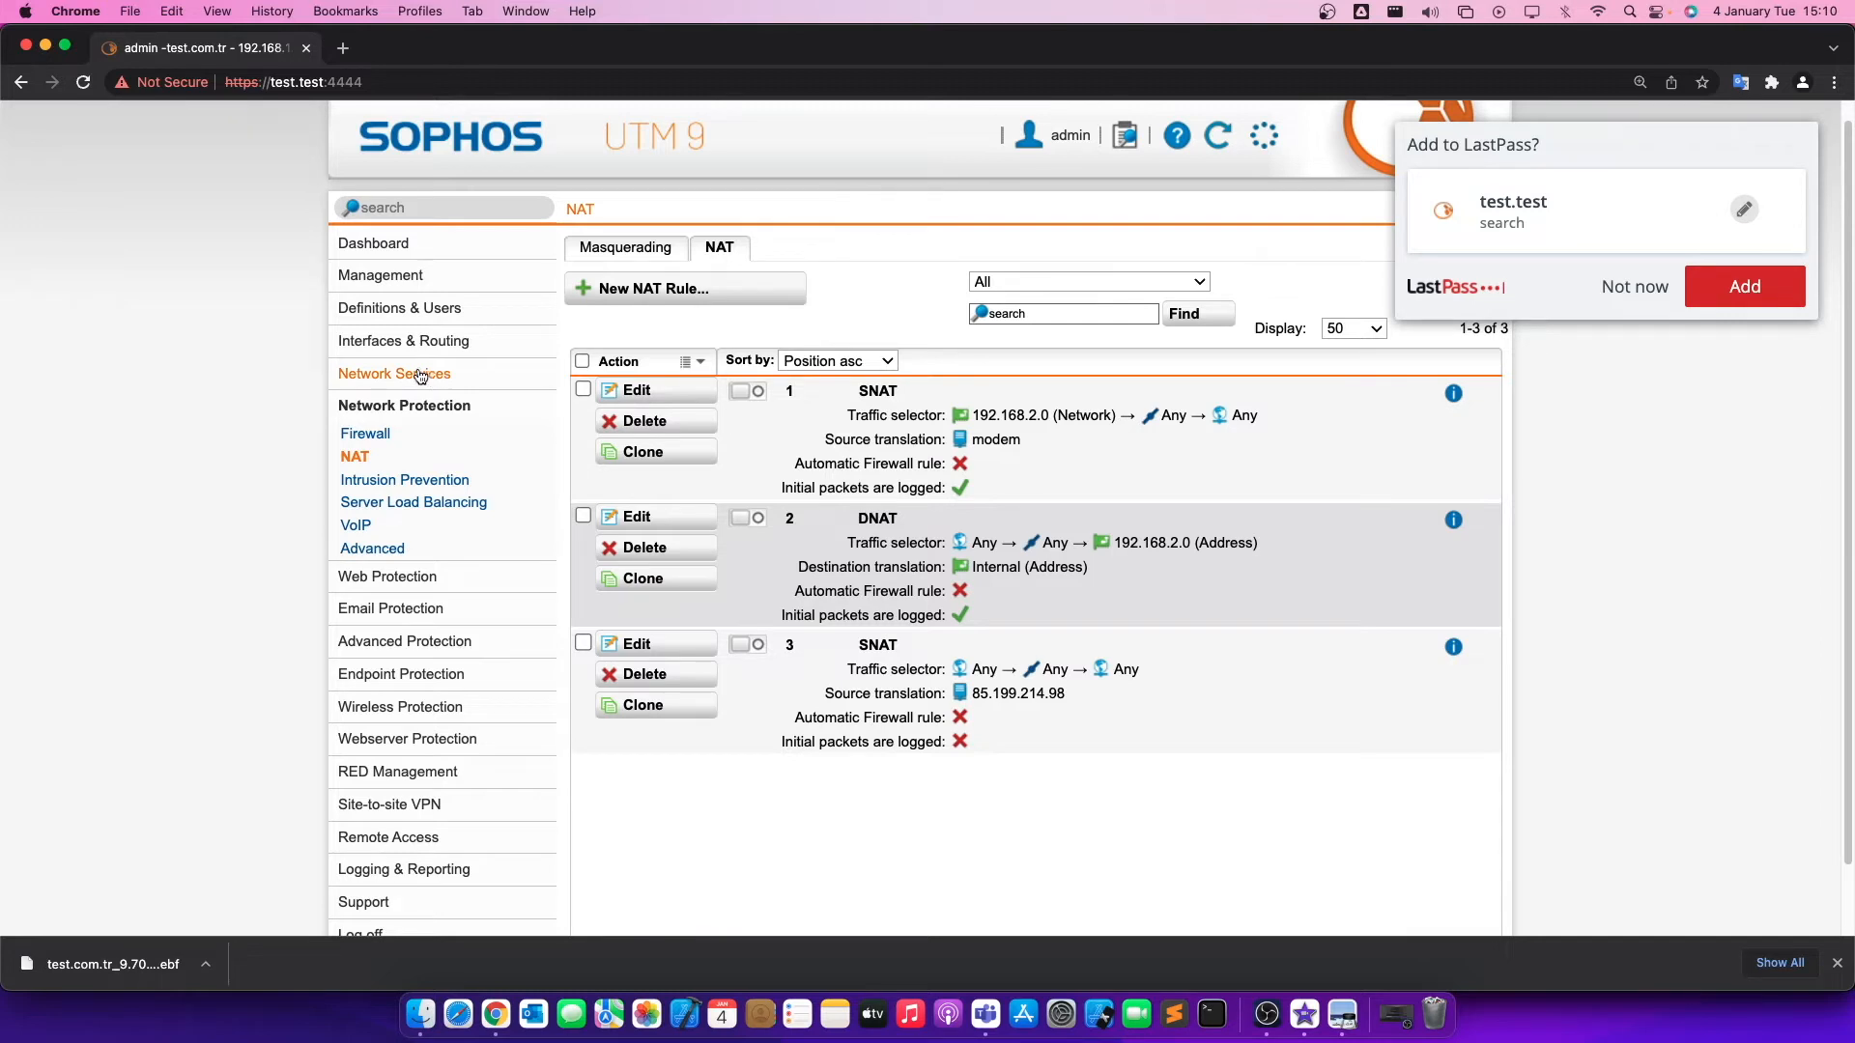
# Search the navigation for "back" and open the Backup/Restore page.
pyautogui.click(443, 208)
pyautogui.write('back')
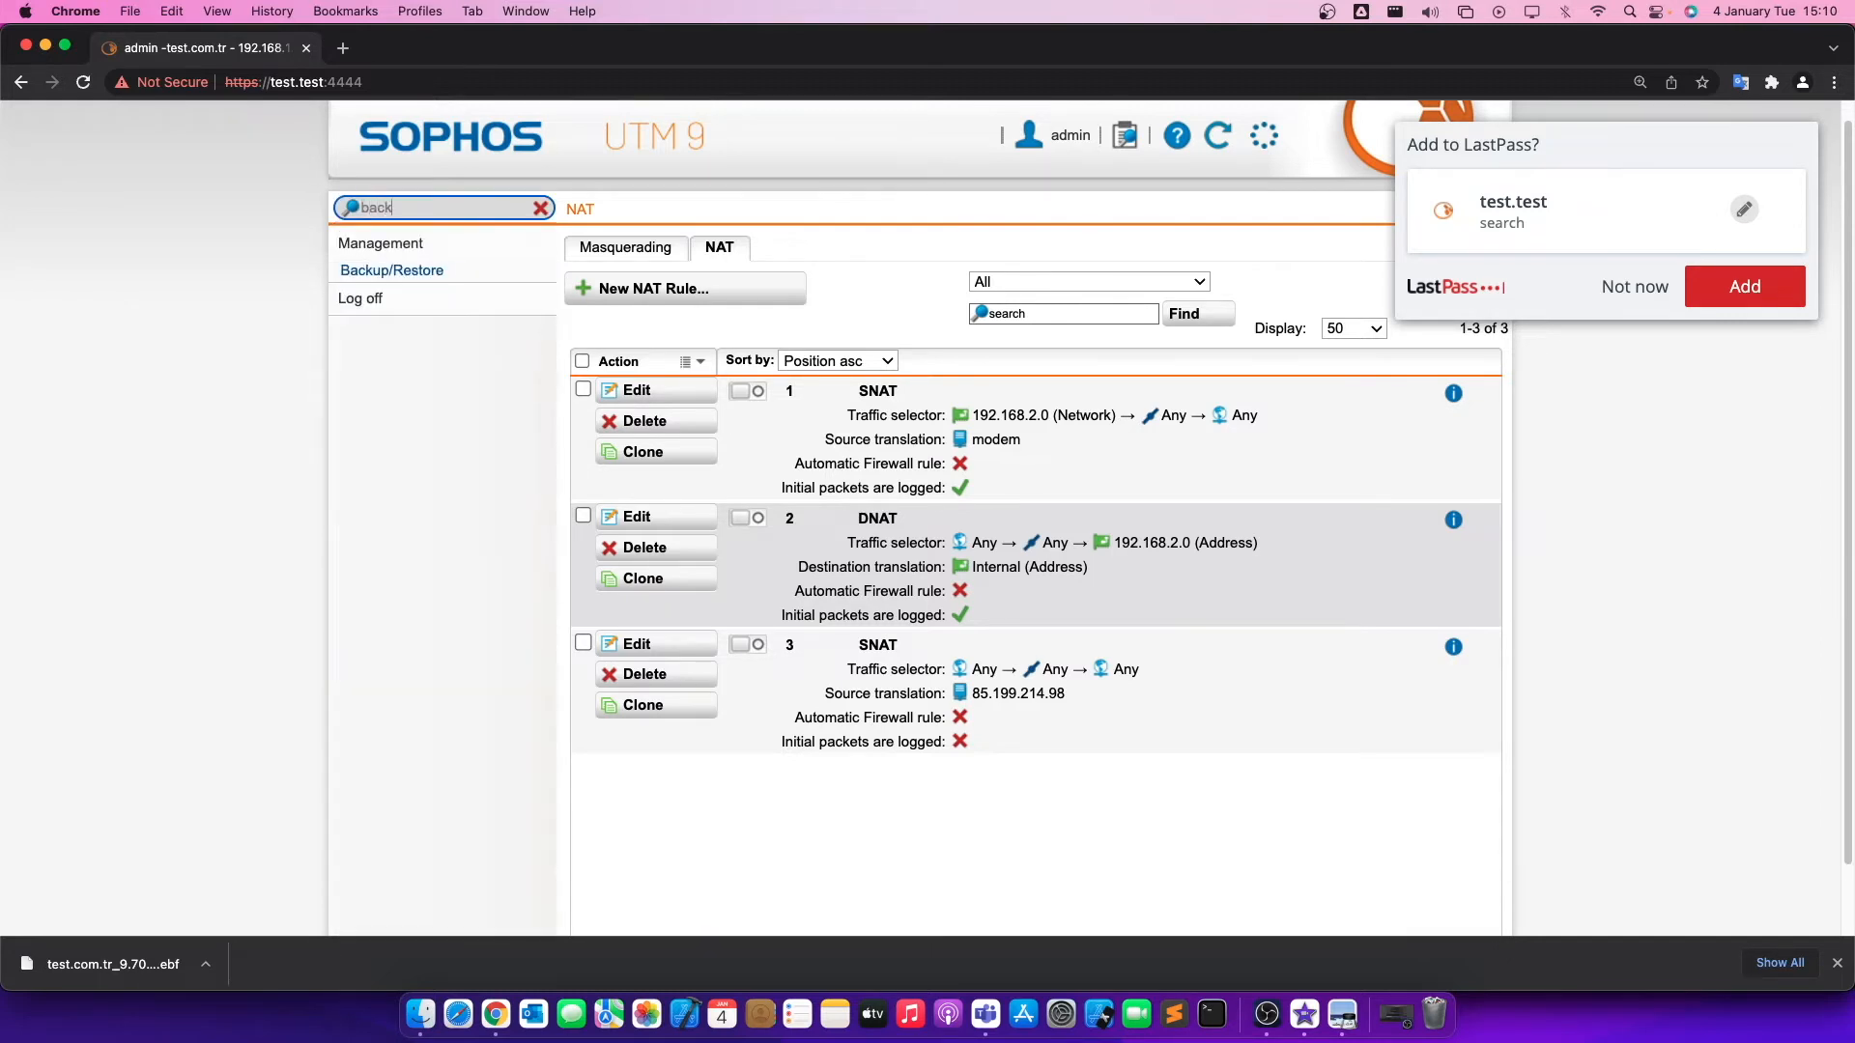
pyautogui.click(391, 270)
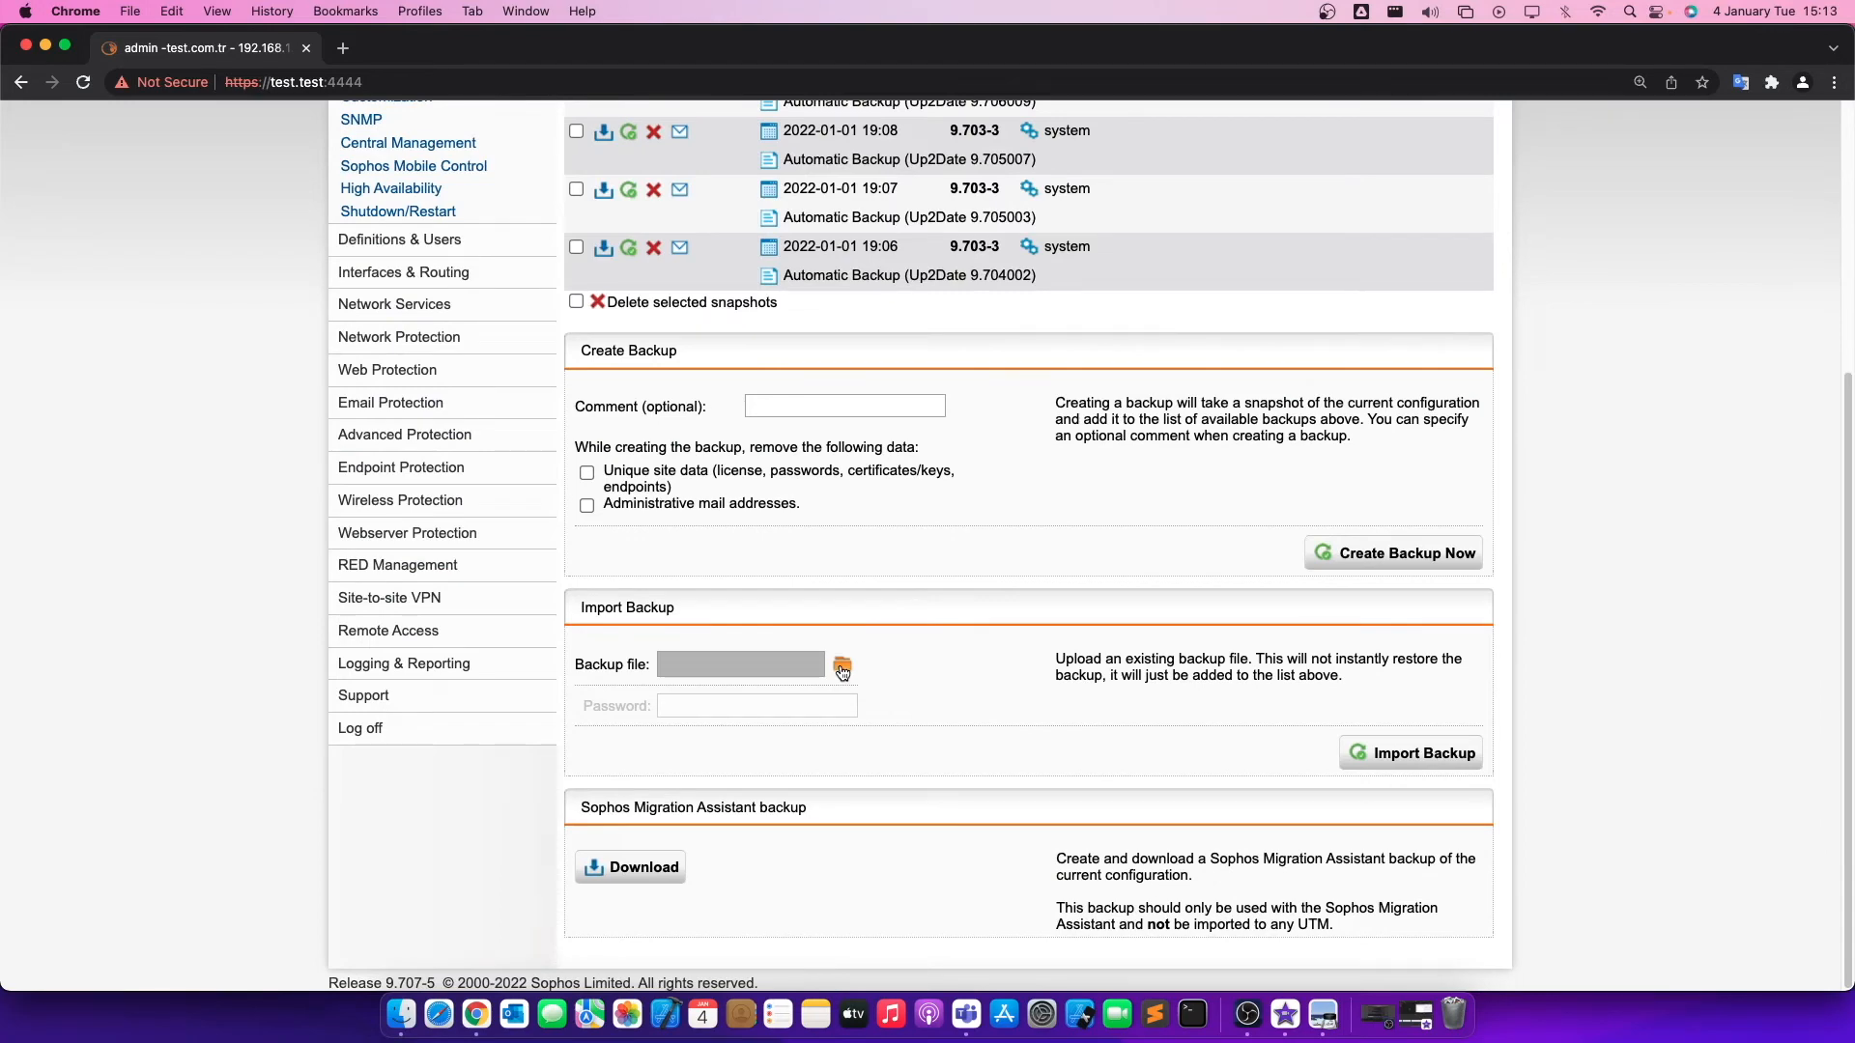
# Choose test.com.tr_9.707005_2022-01-04_15-09.ebf from the Desktop as the backup file to import and start its upload.
pyautogui.click(841, 670)
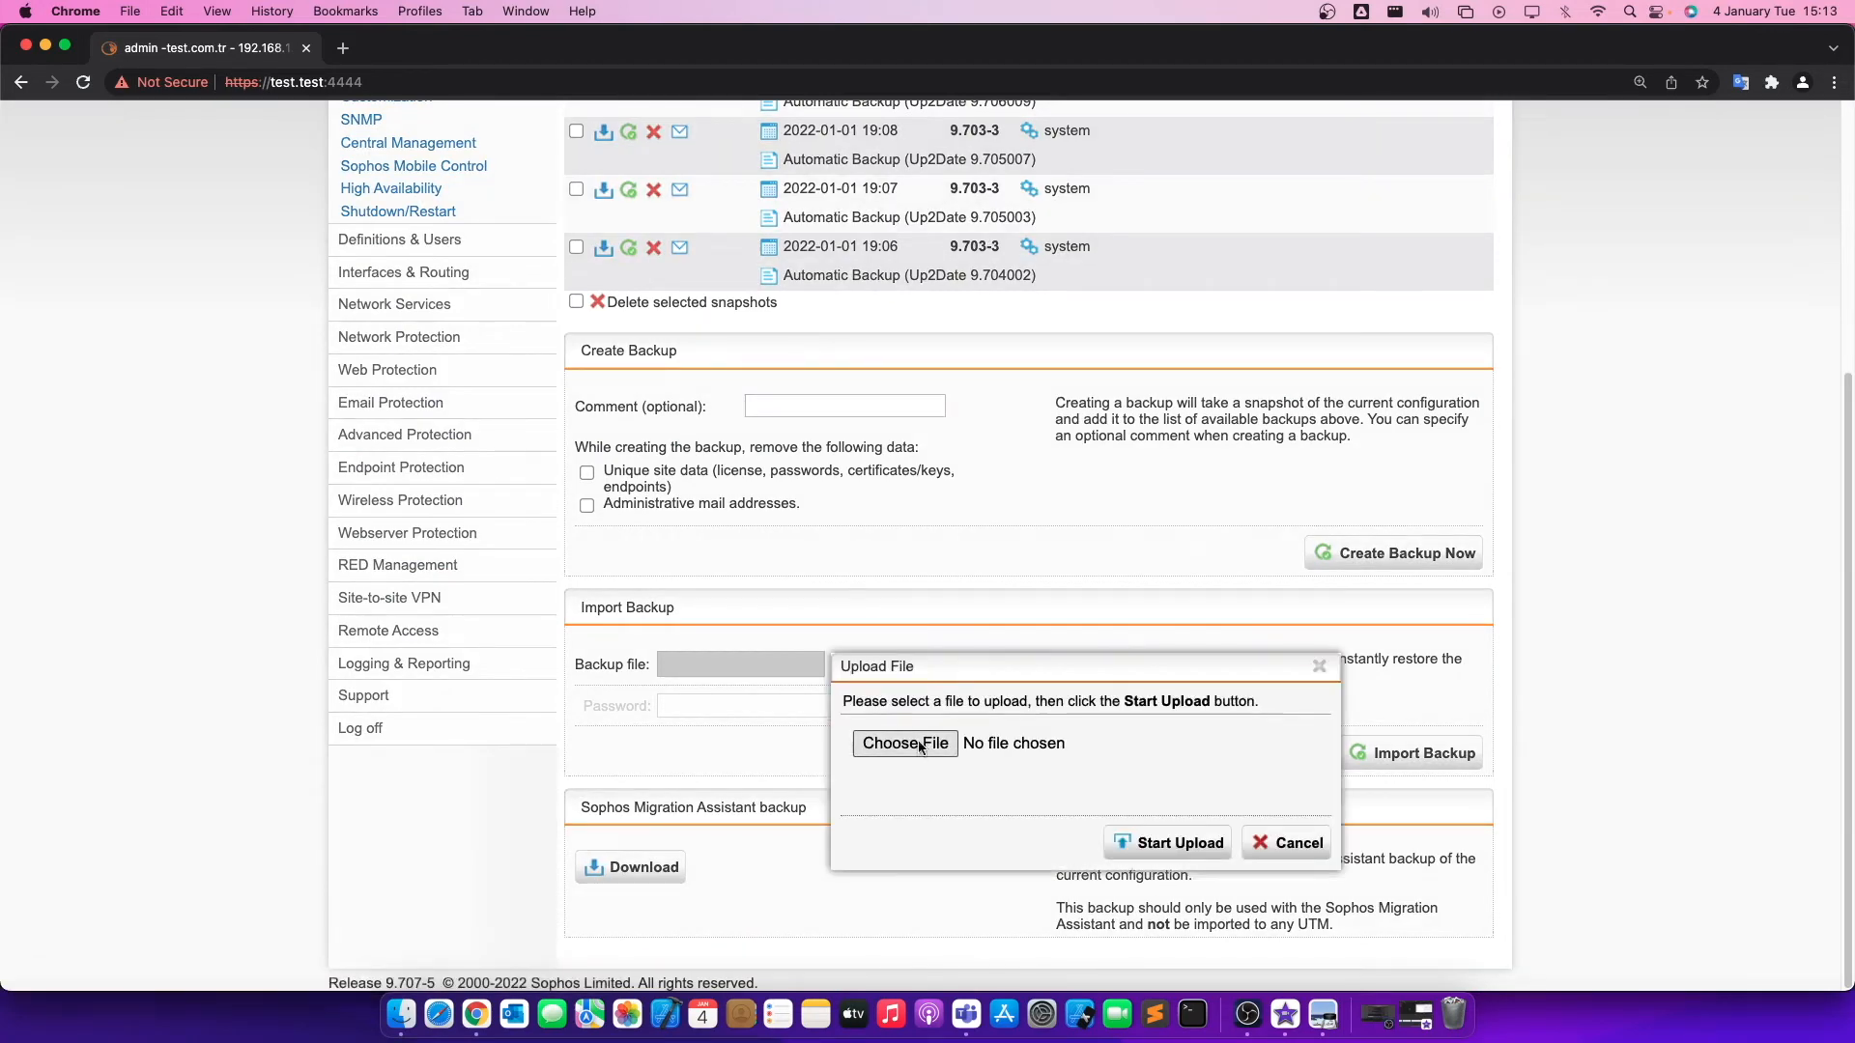
pyautogui.click(926, 751)
pyautogui.click(778, 416)
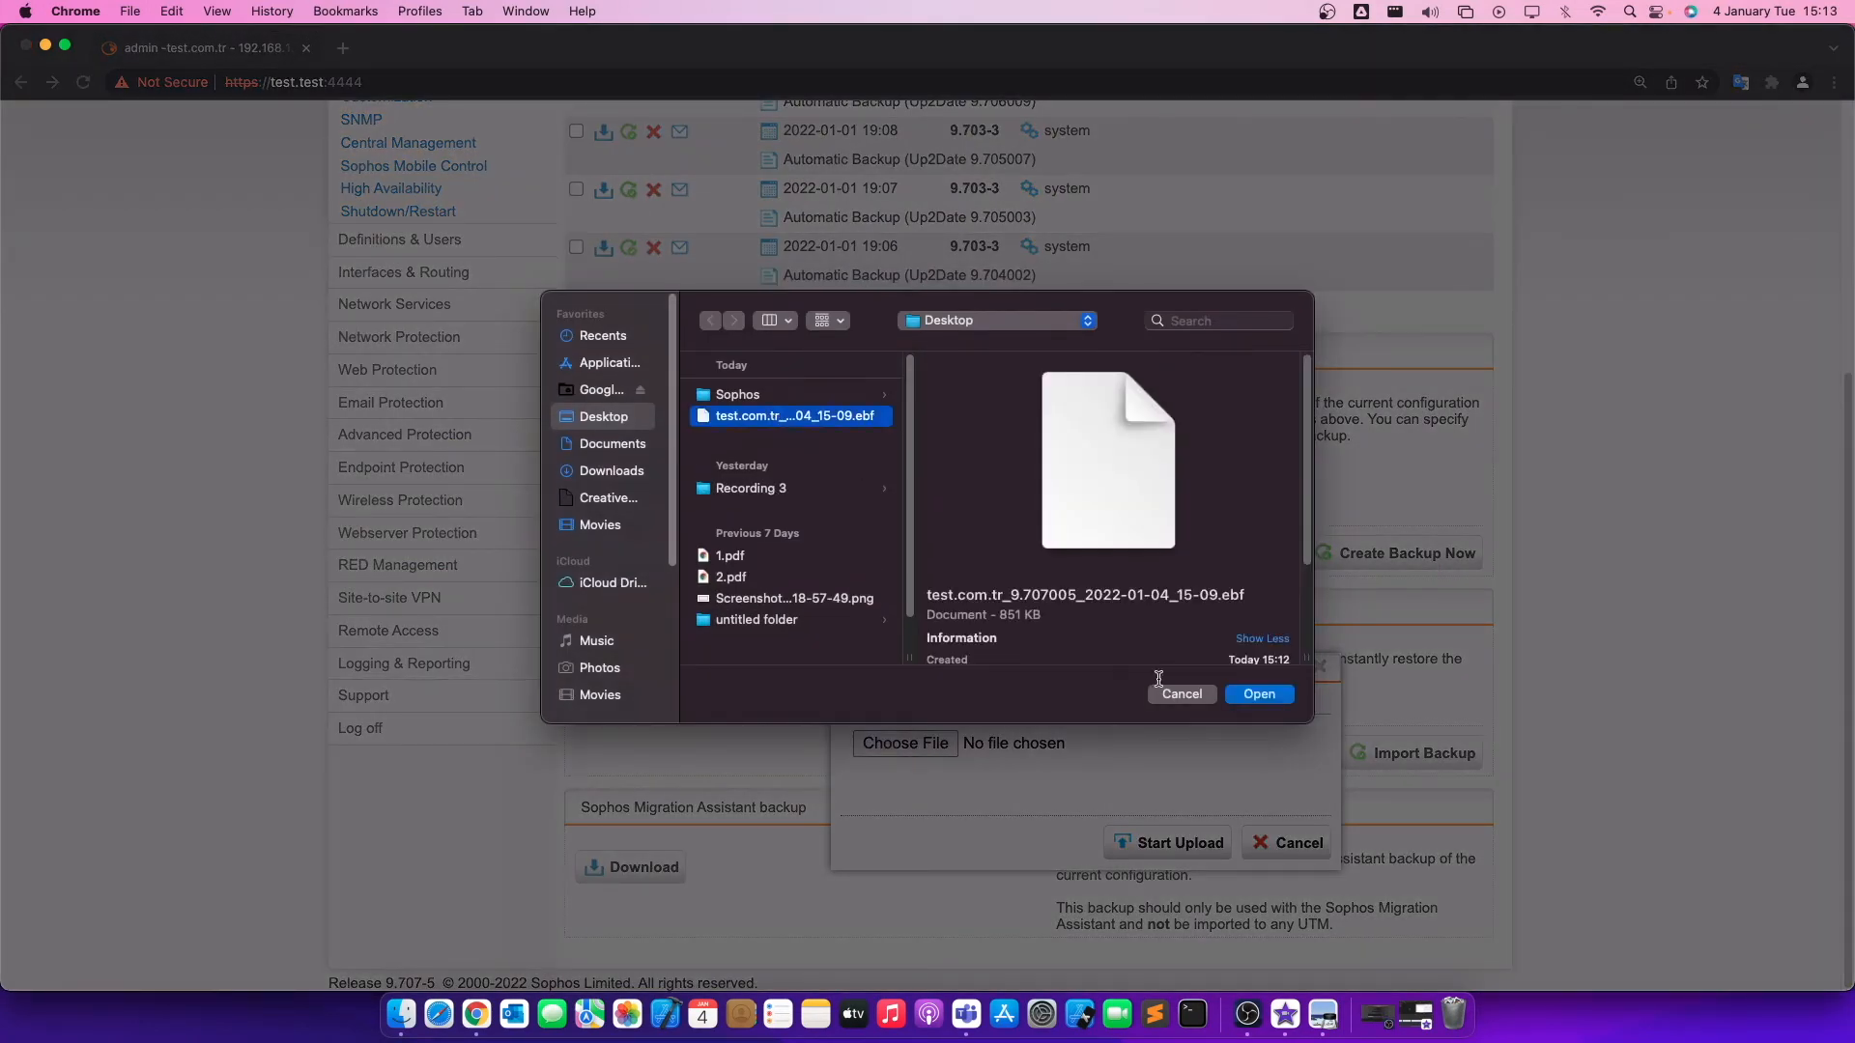
pyautogui.click(1258, 695)
pyautogui.click(1224, 844)
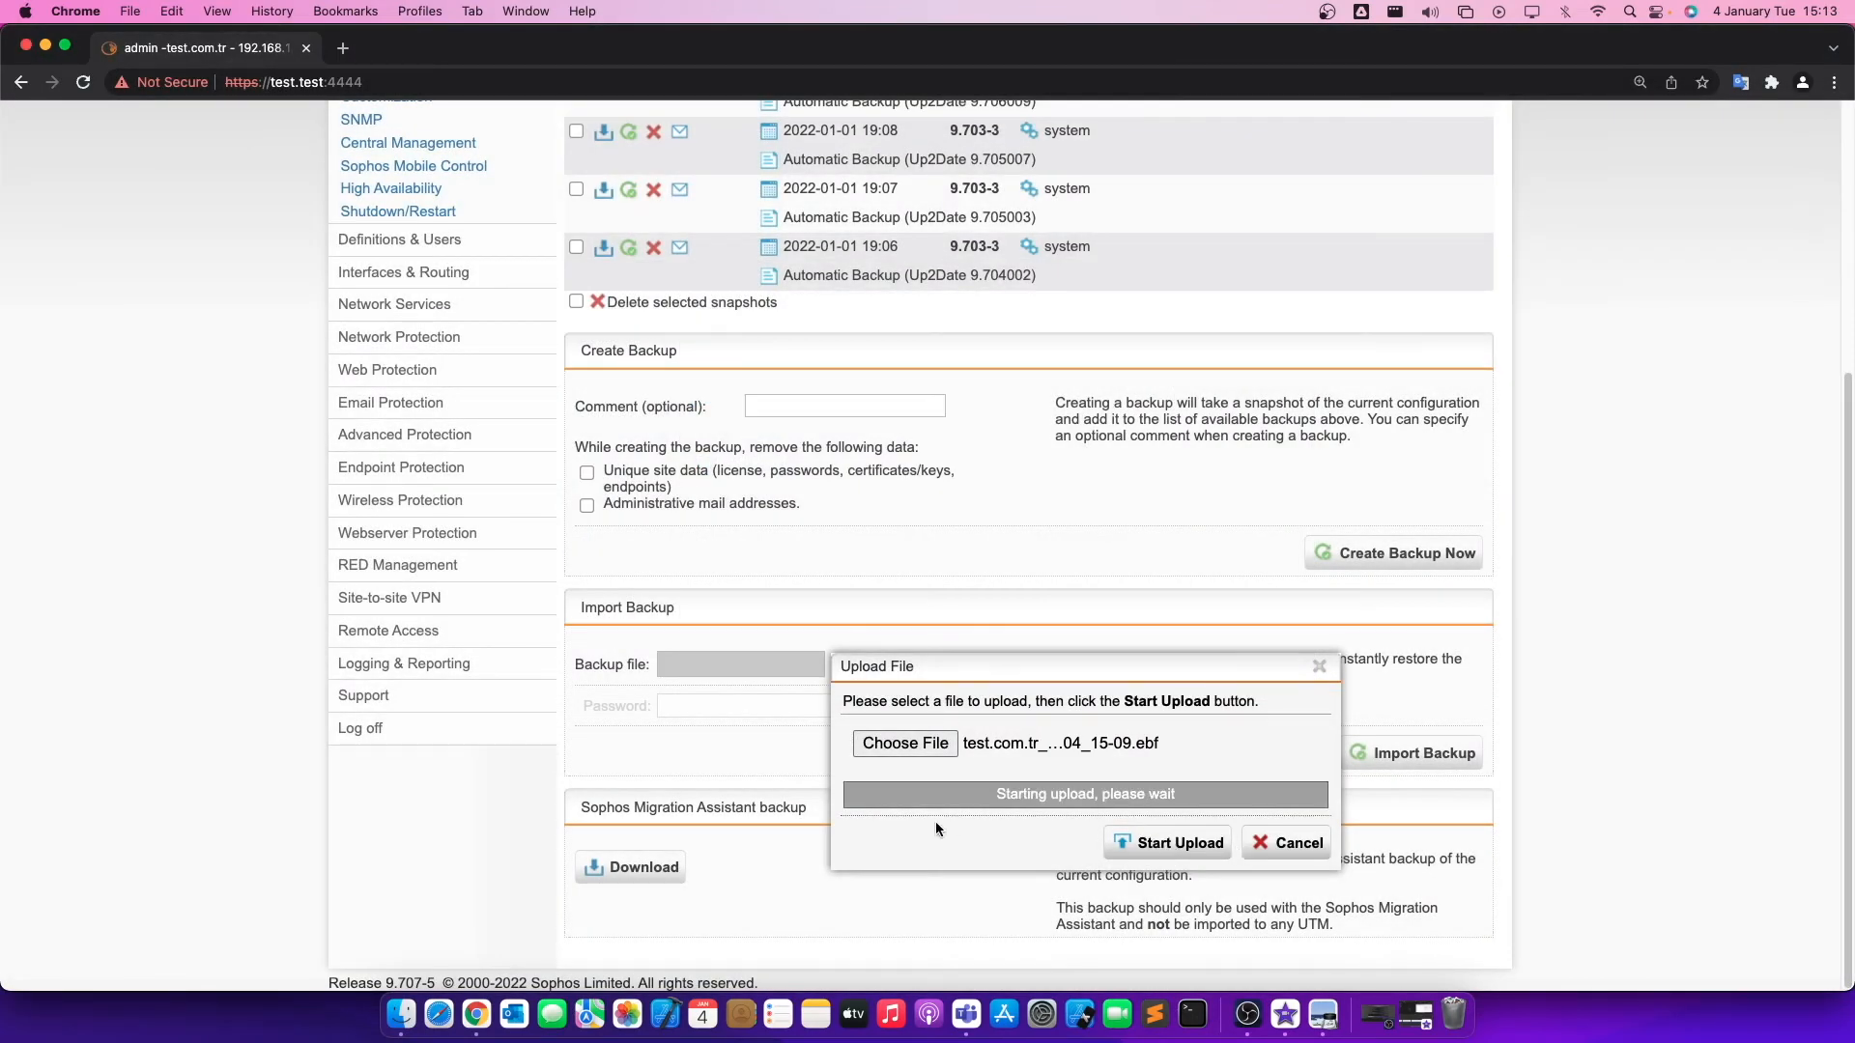
# Enter the backup file's password and import the uploaded backup into the list of available backups.
pyautogui.click(810, 713)
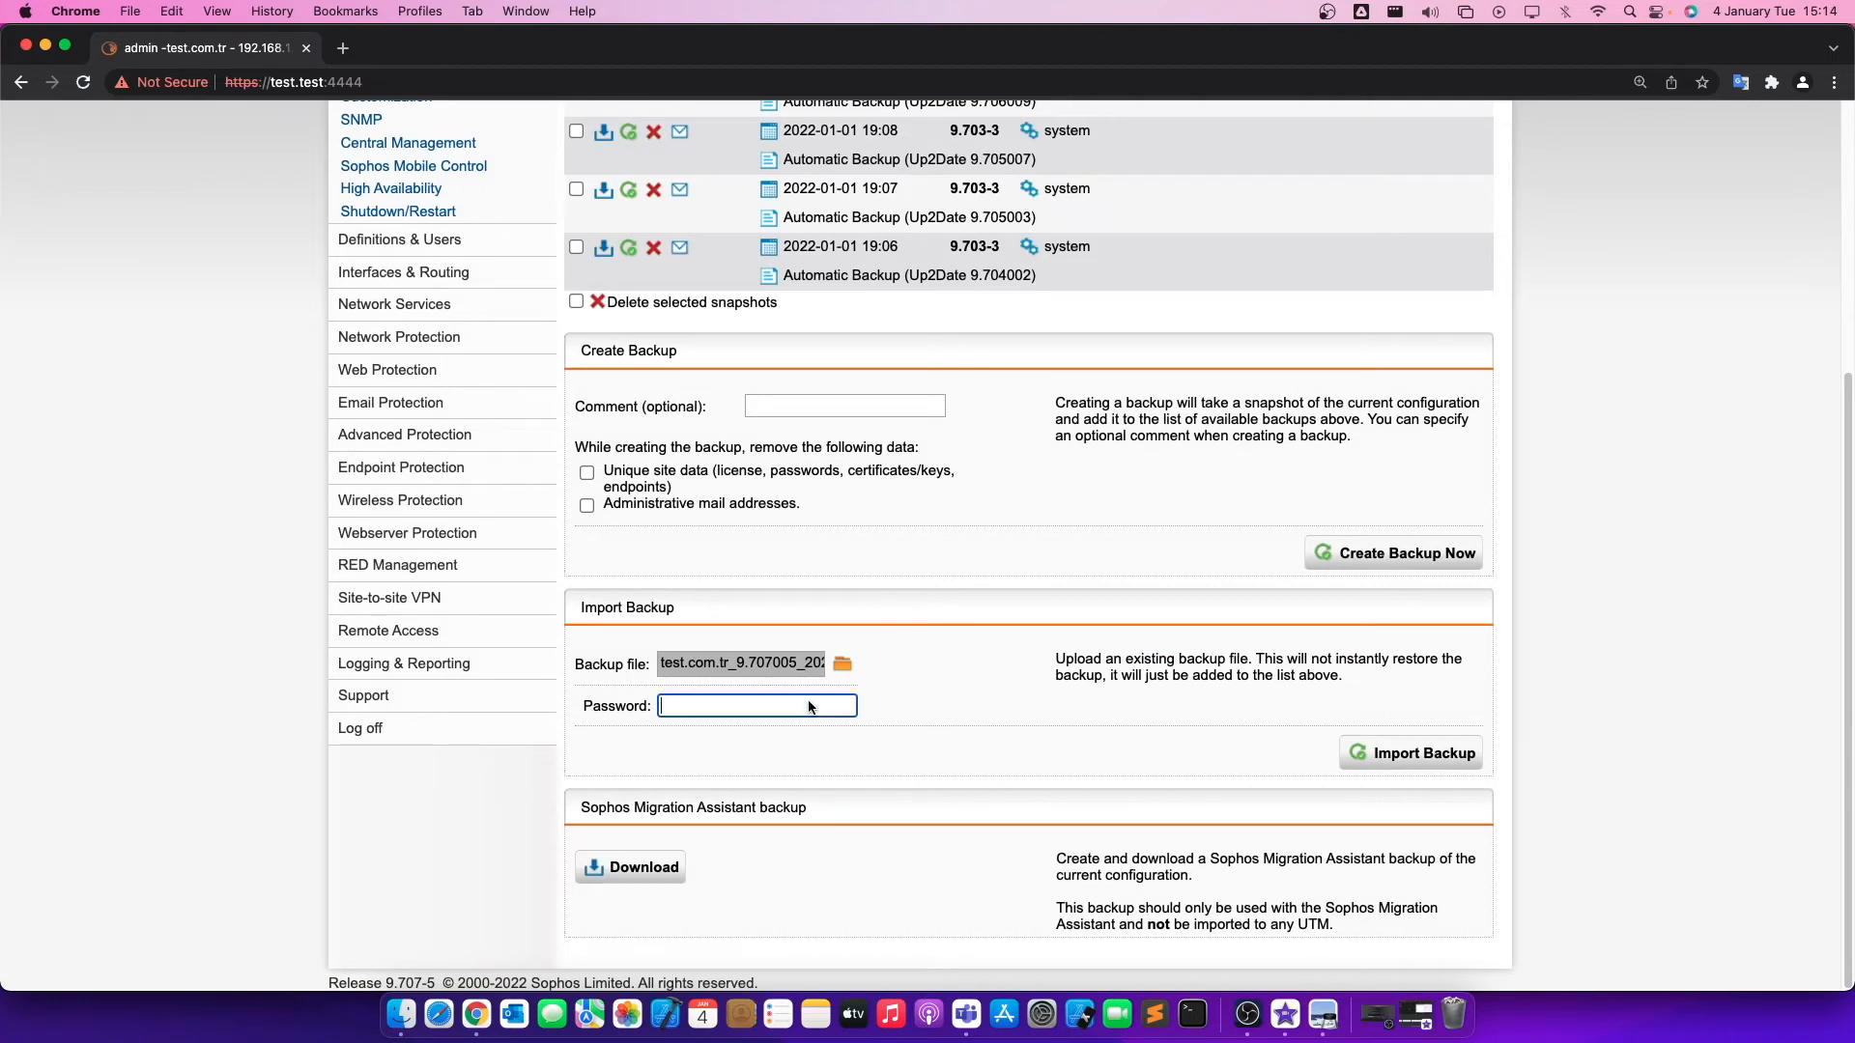
pyautogui.write('••••')
pyautogui.click(1352, 771)
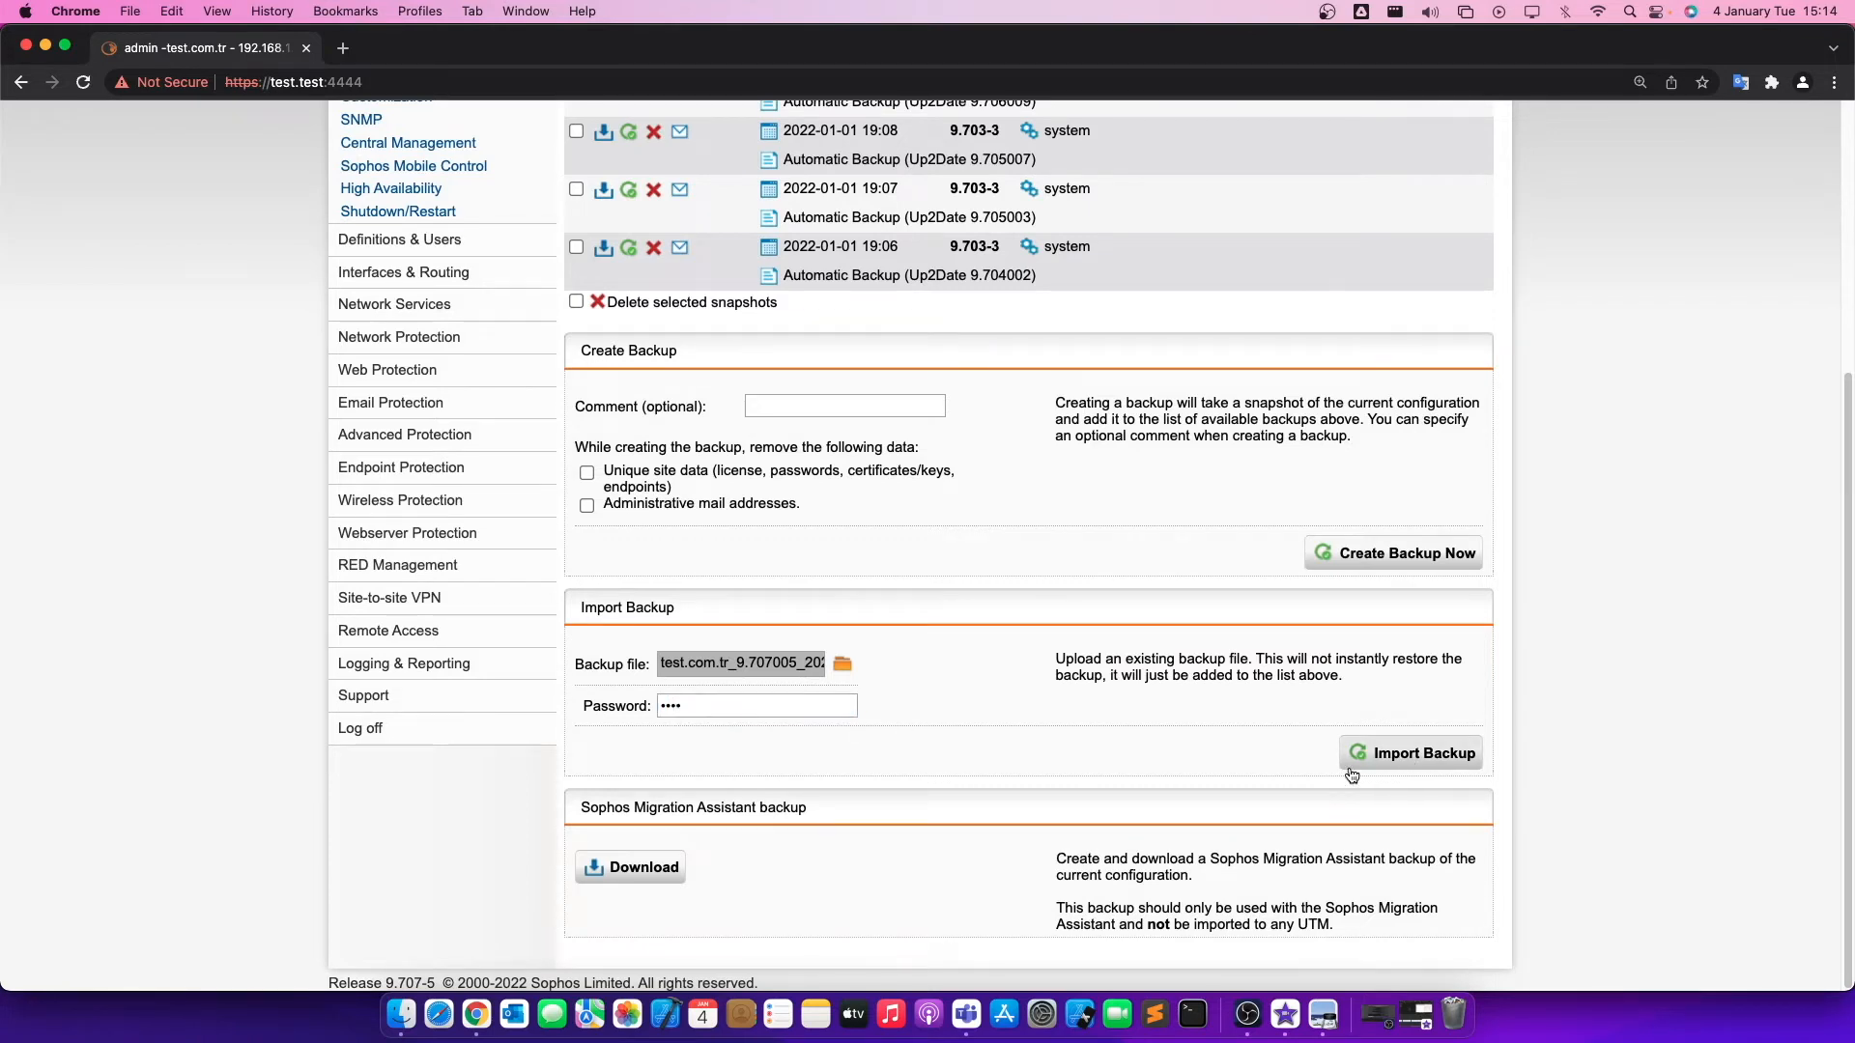
pyautogui.tripleClick(726, 824)
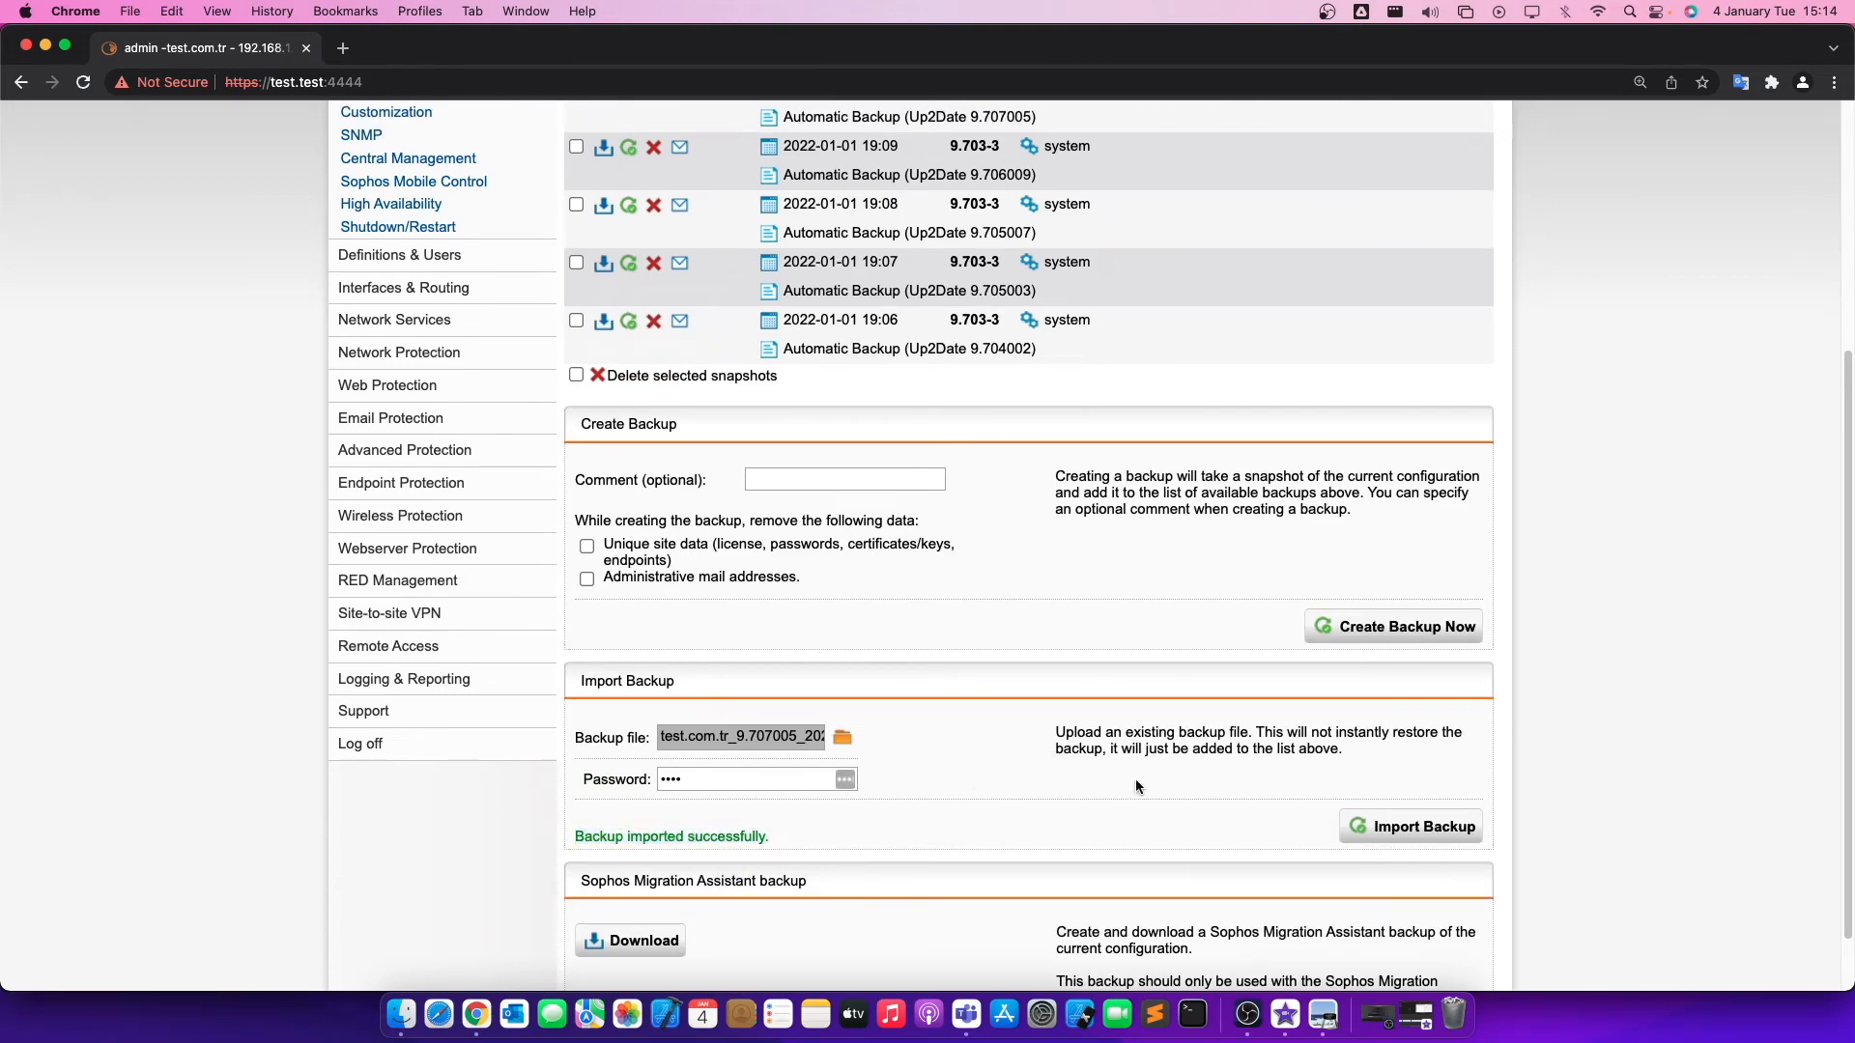
# Restore the topmost test_backup snapshot from the available backups and accept being logged out of WebAdmin.
pyautogui.scroll(5, 1111, 783)
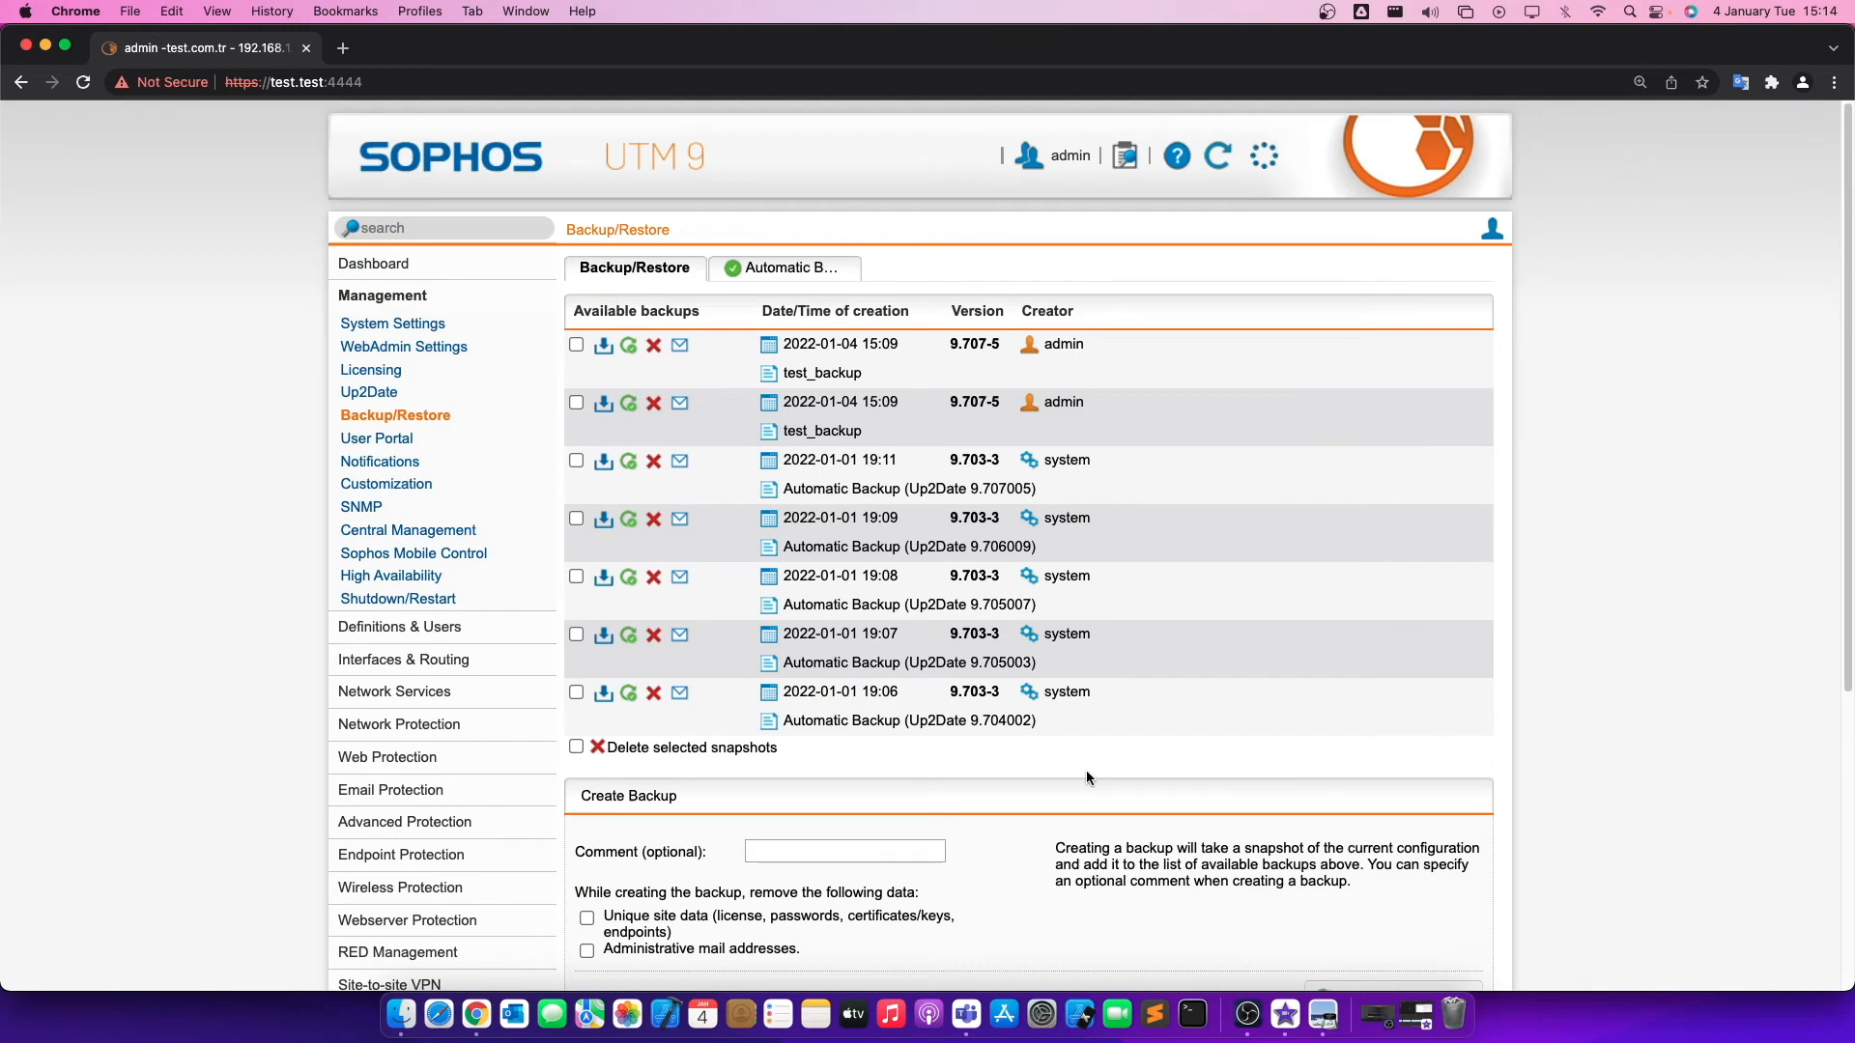
pyautogui.tripleClick(689, 307)
pyautogui.click(761, 317)
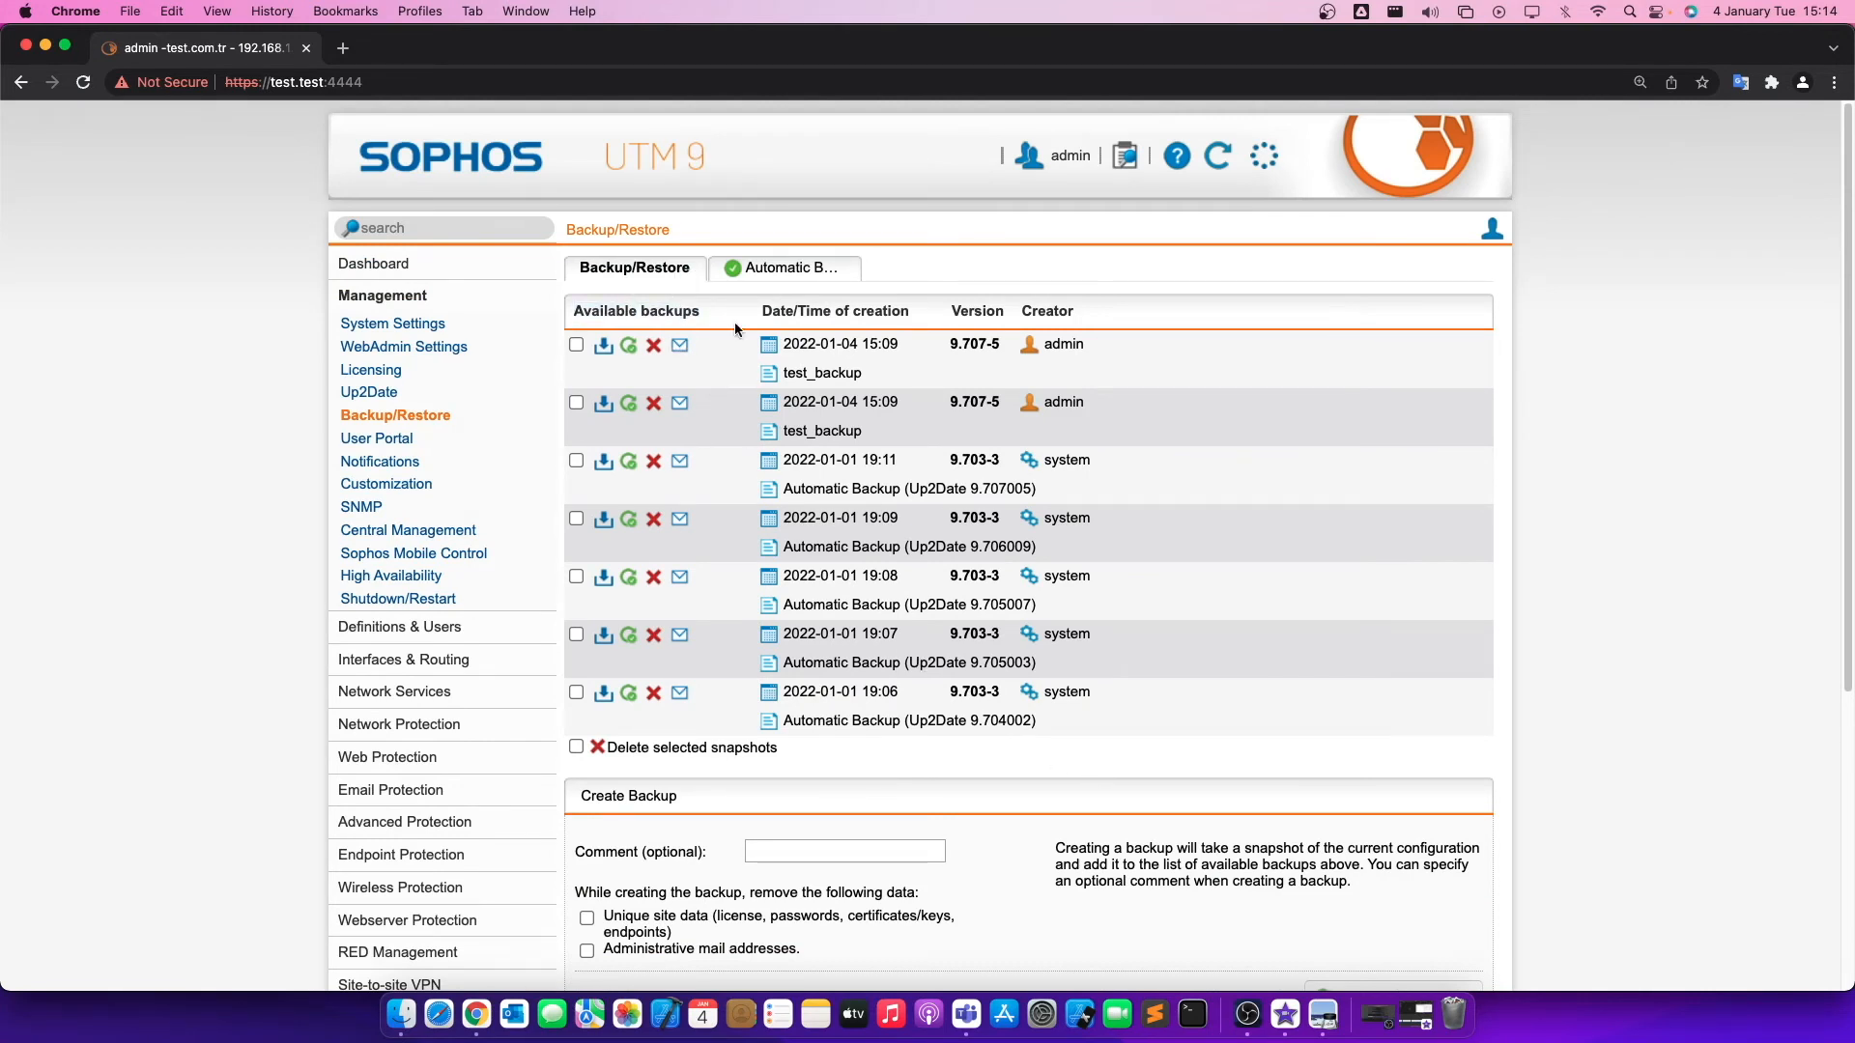
pyautogui.click(628, 348)
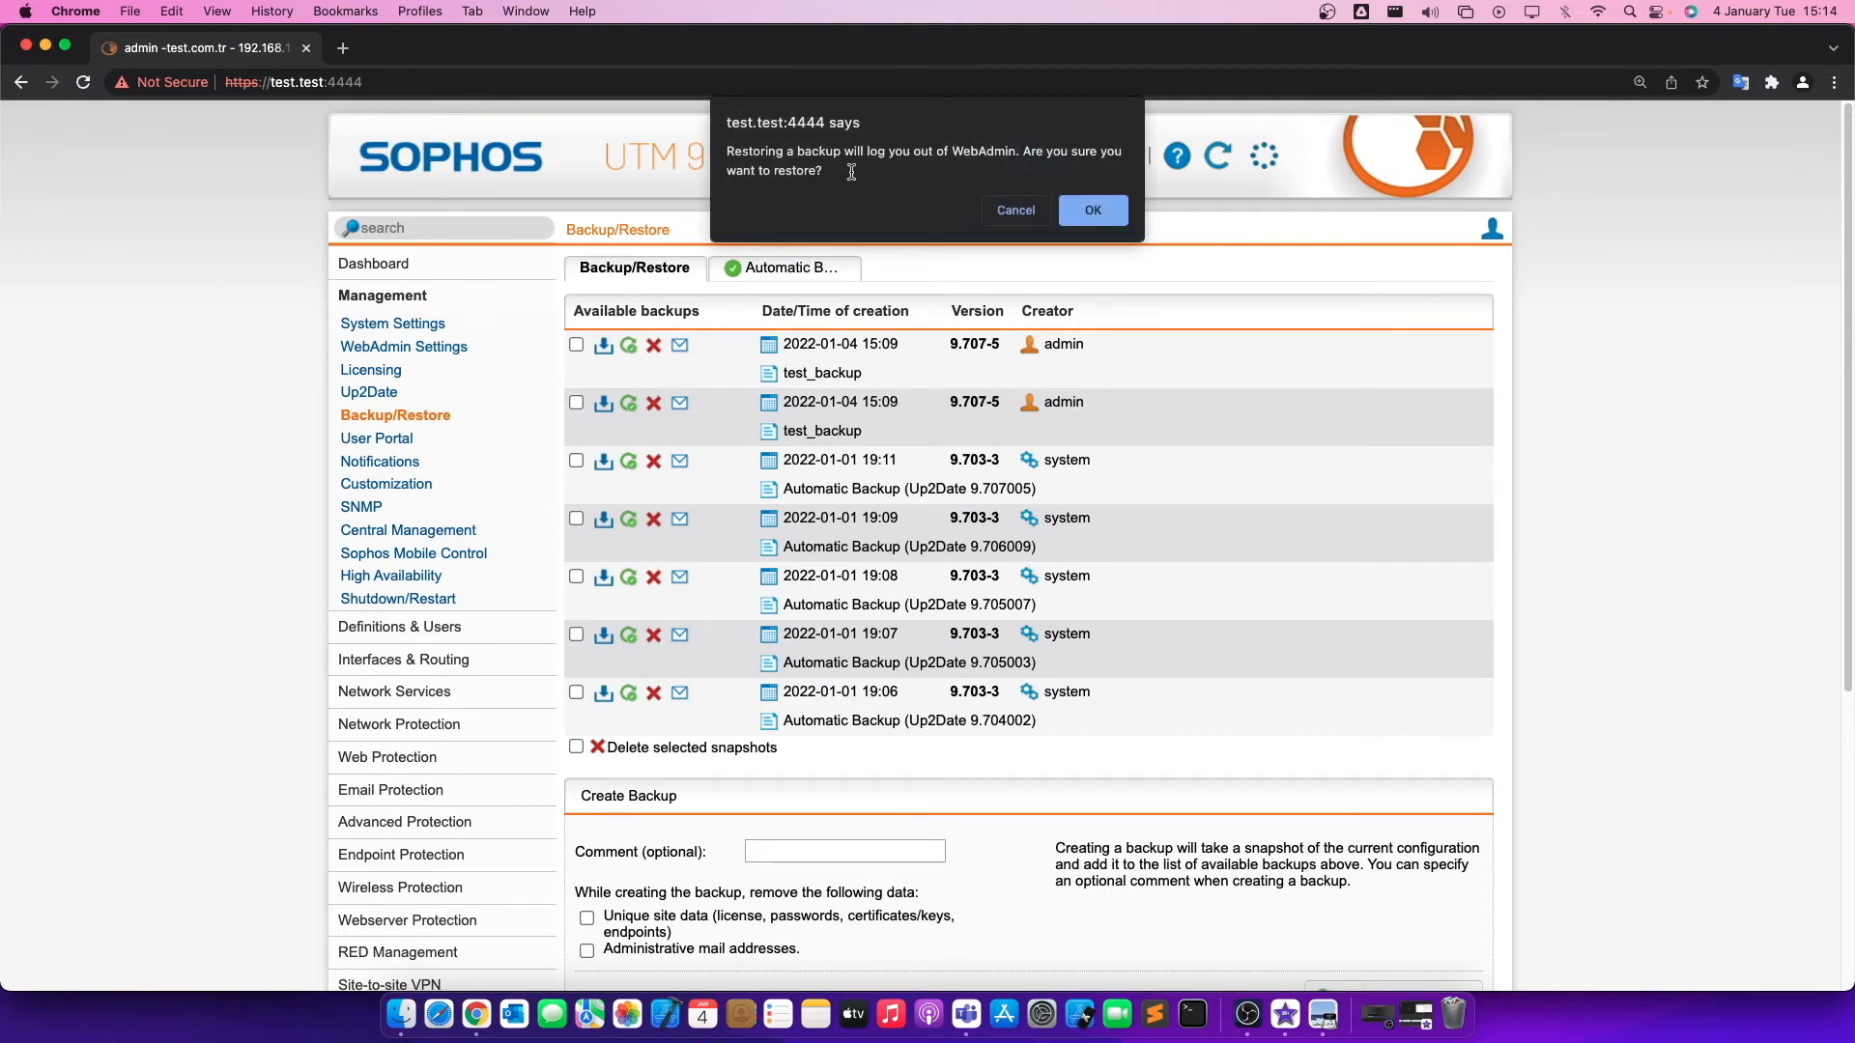
pyautogui.moveTo(850, 172); pyautogui.dragTo(726, 145)
pyautogui.click(1087, 221)
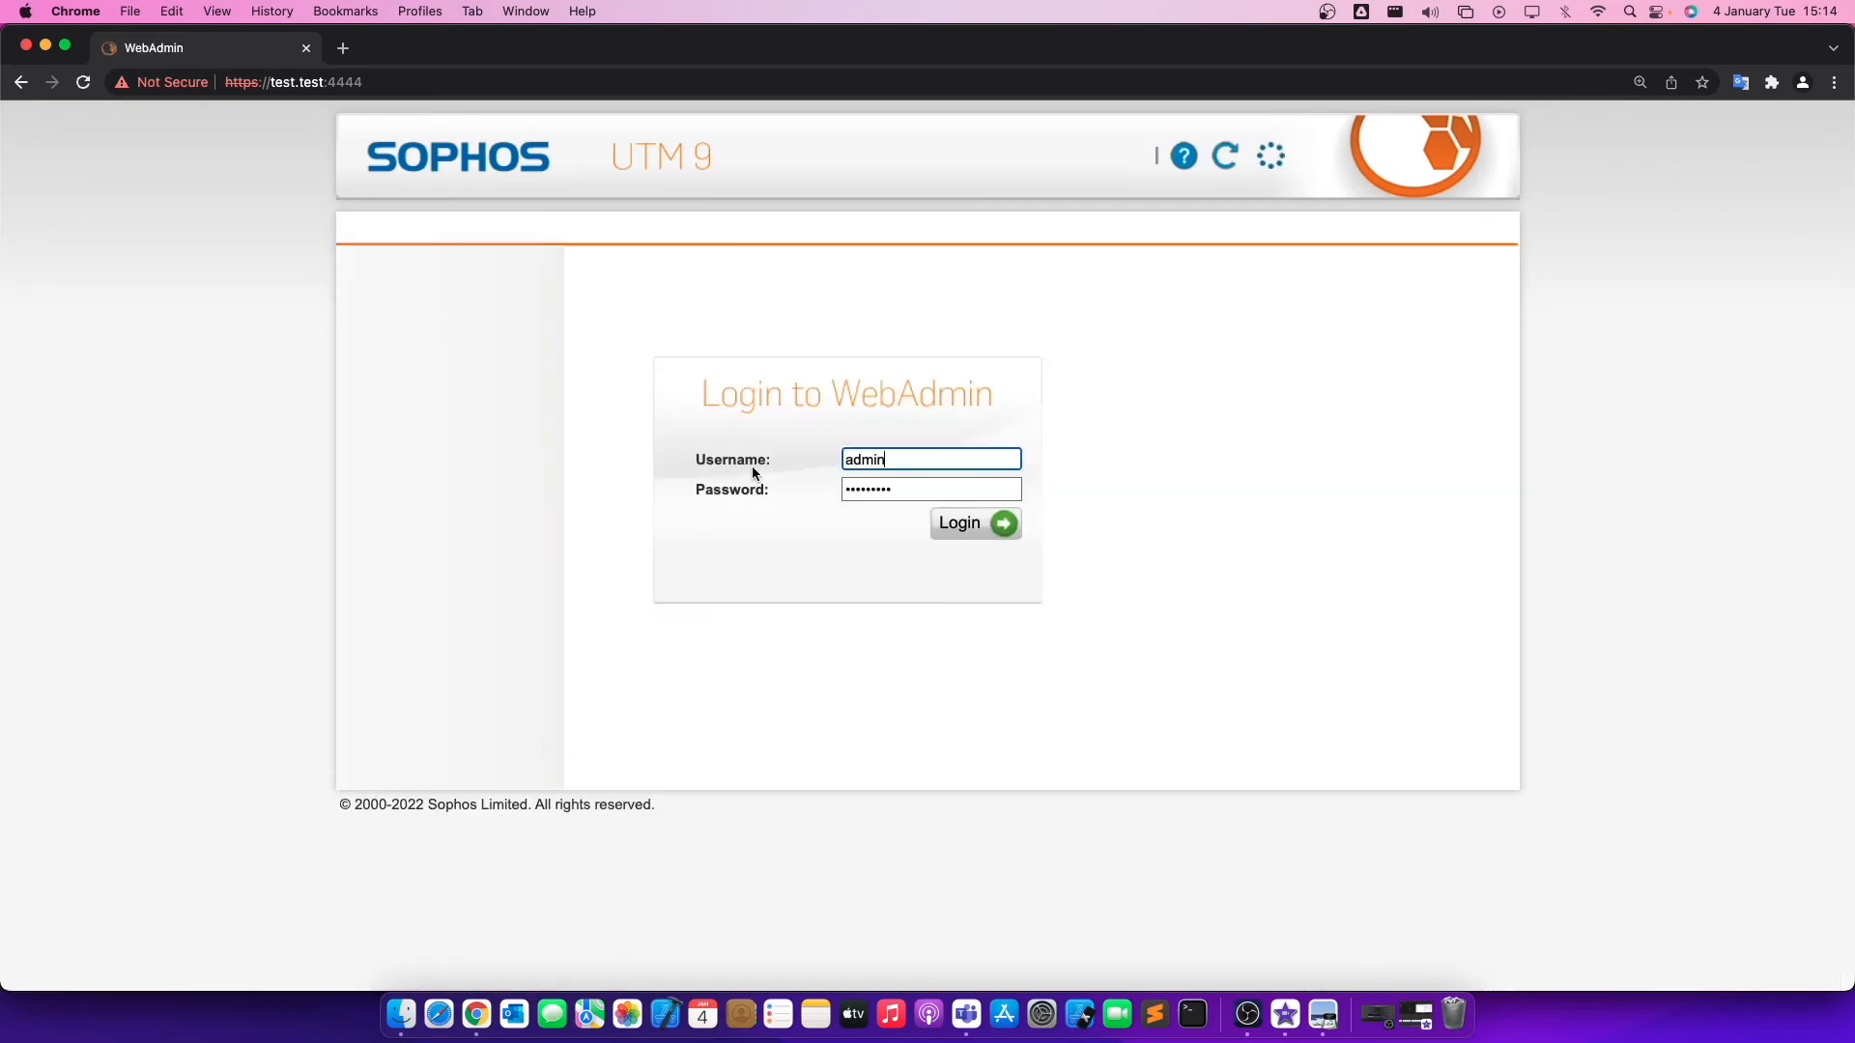
# Log in to WebAdmin as admin and open the NAT rule list under Network Protection to check the restored rules.
pyautogui.click(956, 526)
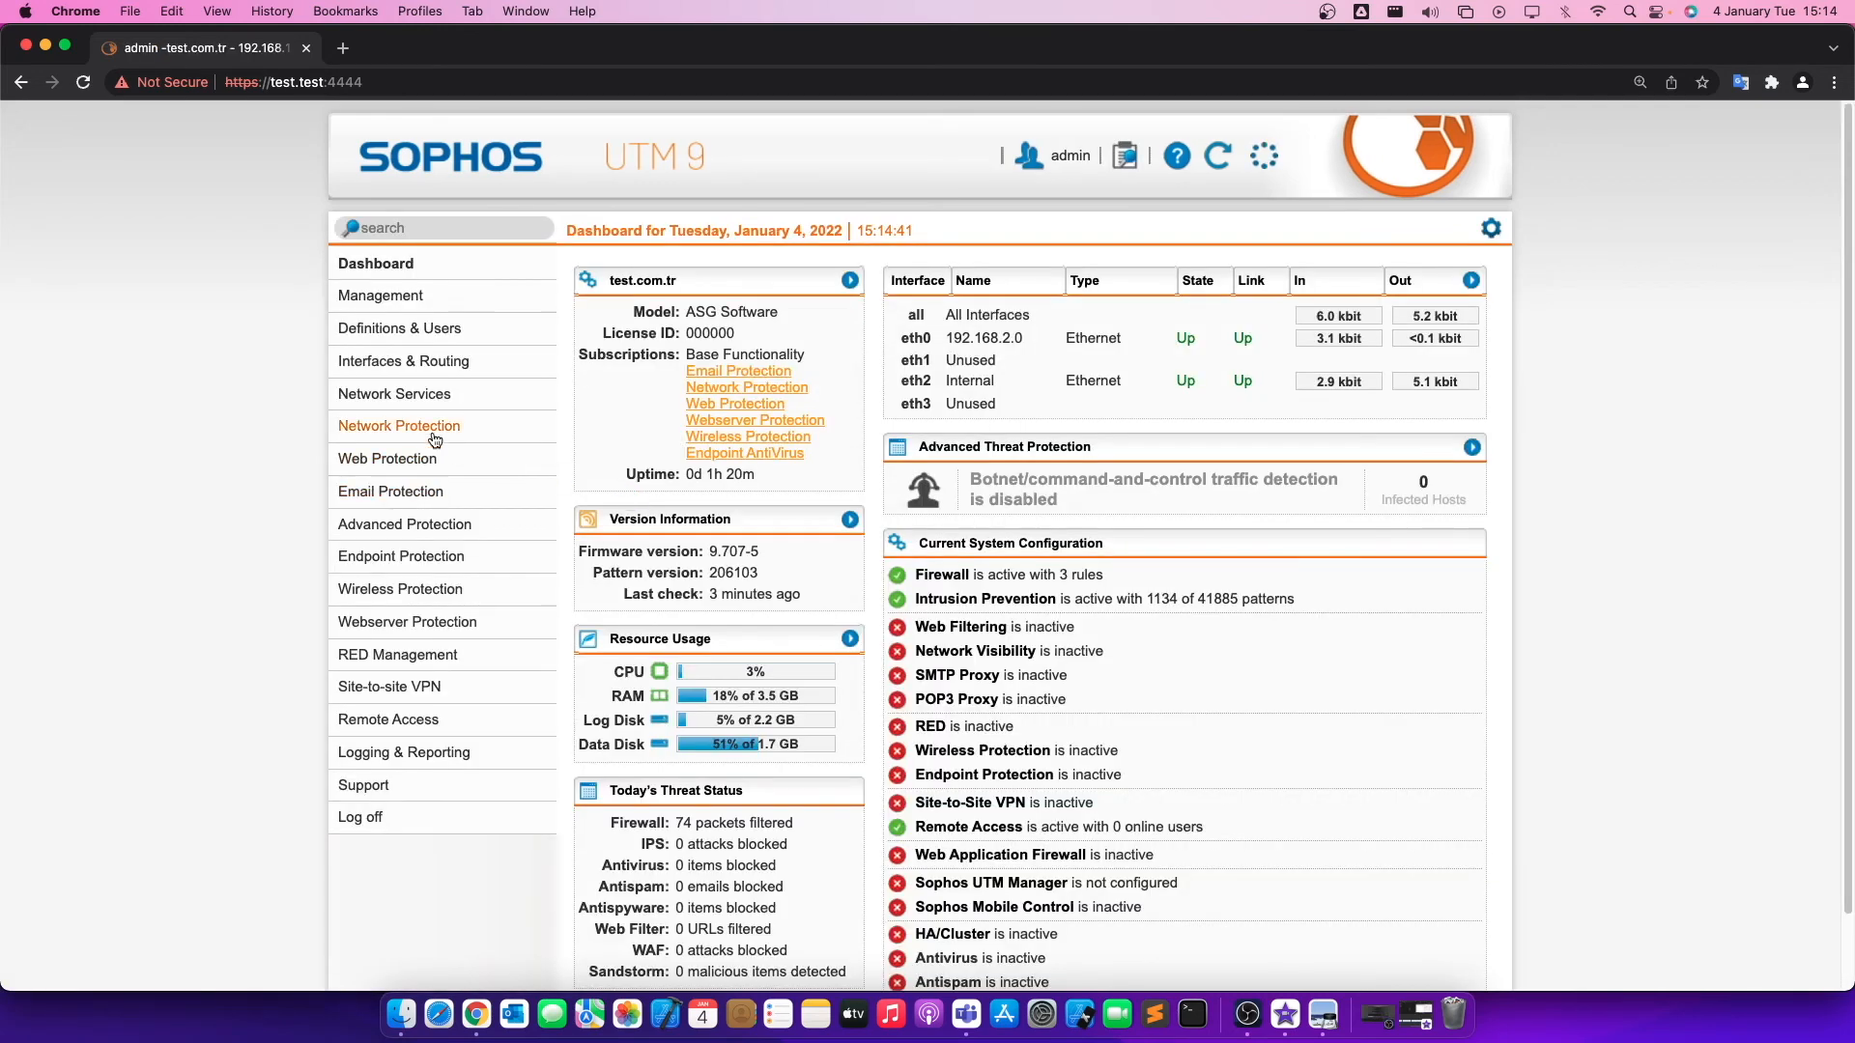
pyautogui.click(404, 426)
pyautogui.click(414, 474)
pyautogui.click(719, 268)
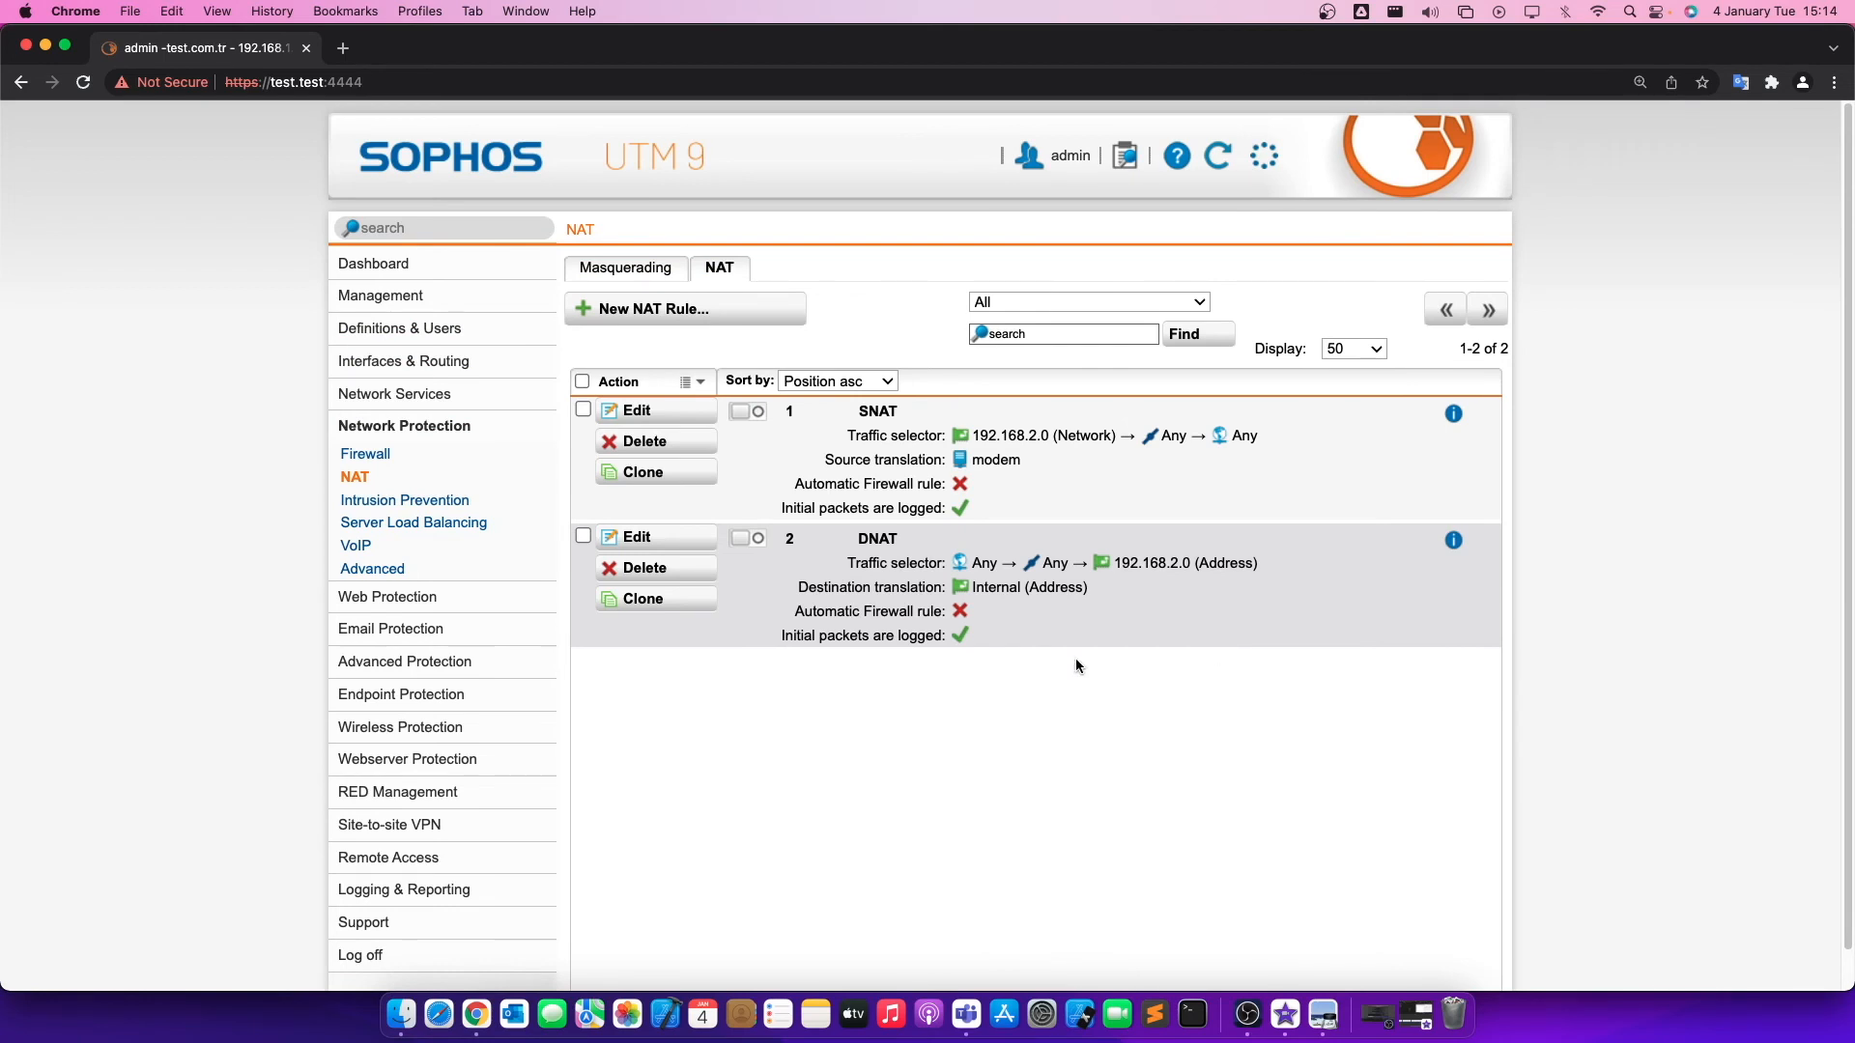
# Search the navigation for "bac", open the Backup/Restore page, and examine its Sophos Migration Assistant backup section.
pyautogui.click(485, 231)
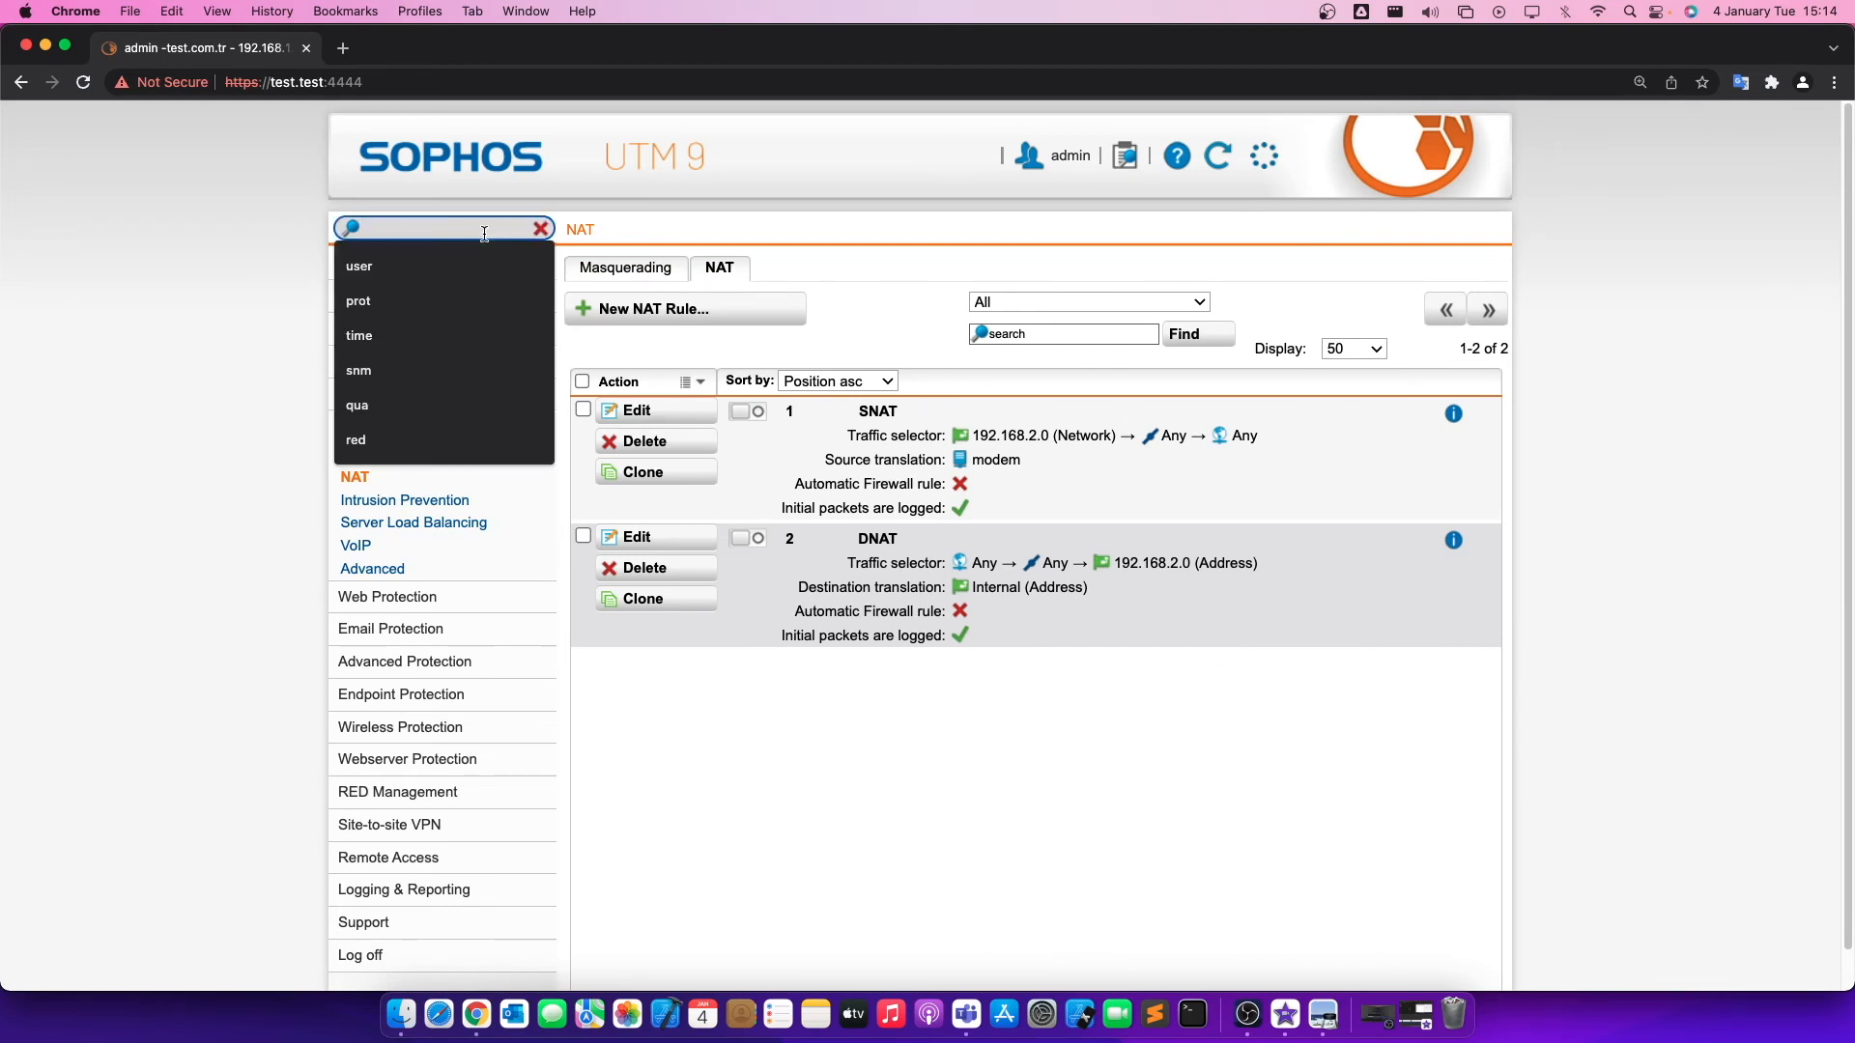
pyautogui.write('bac')
pyautogui.click(431, 293)
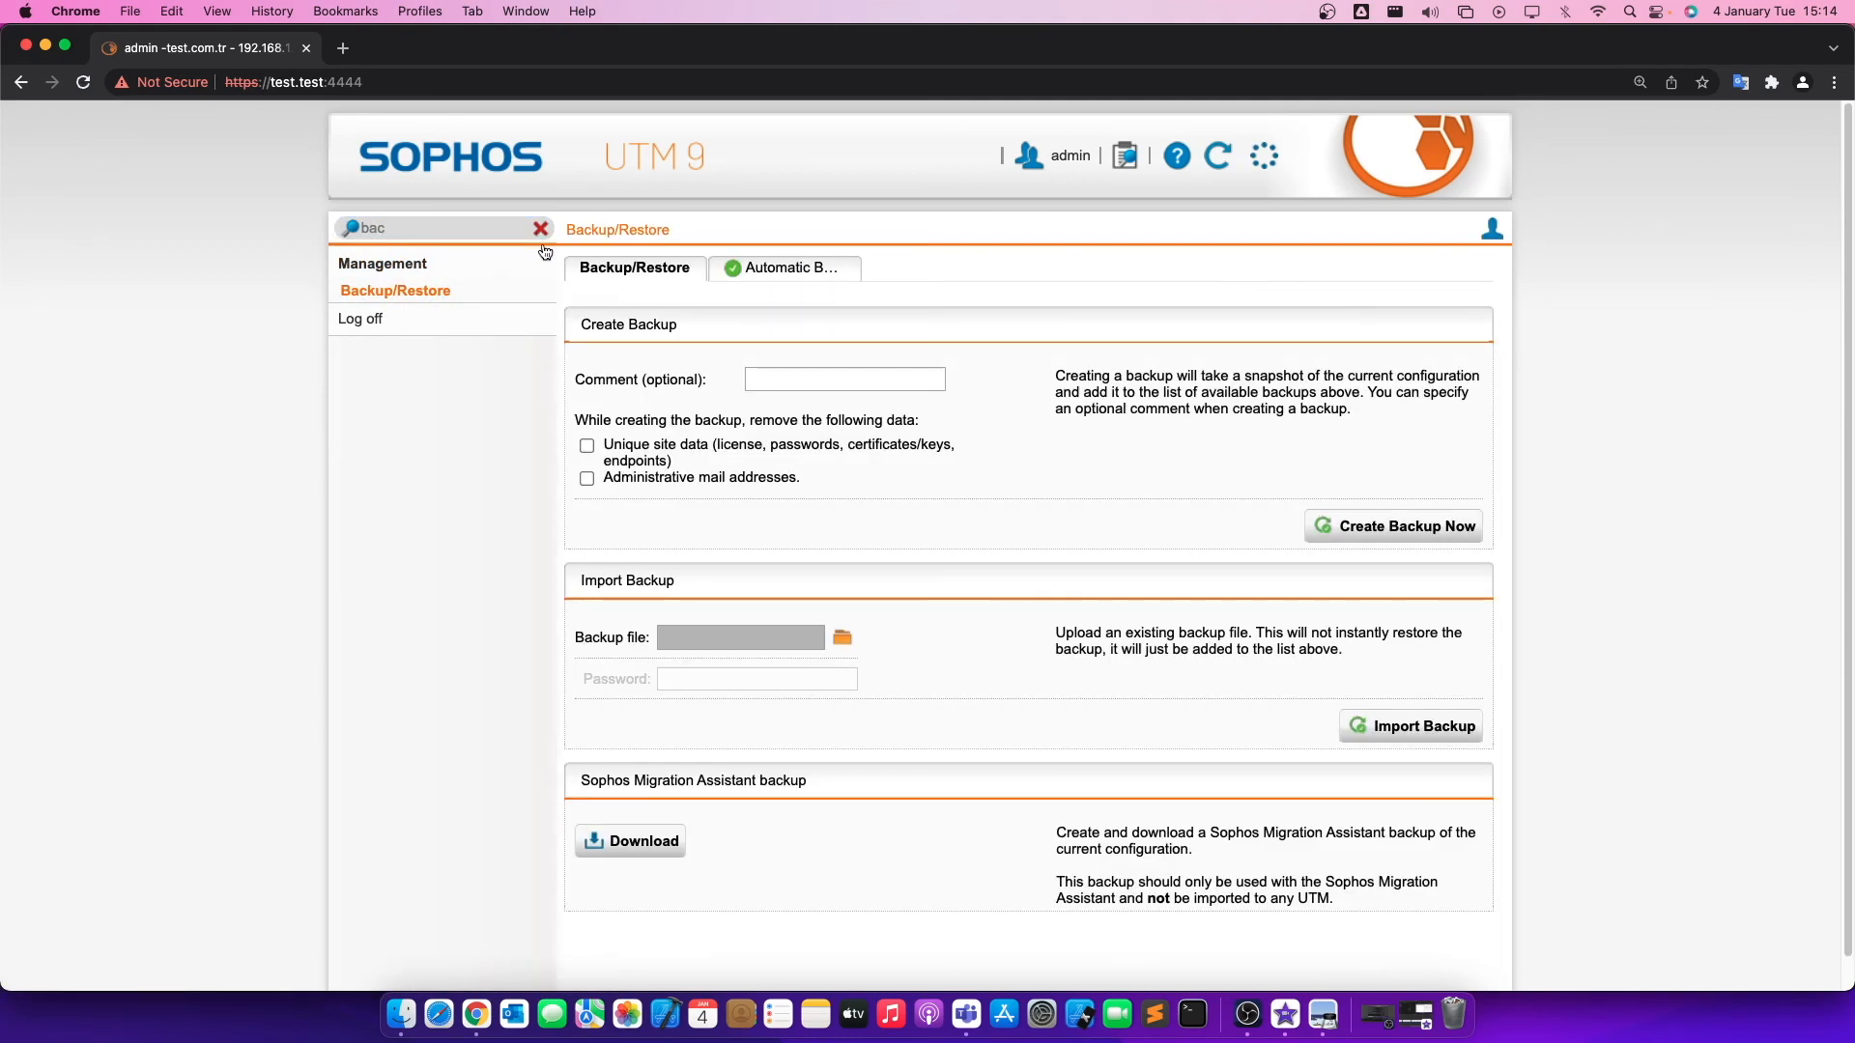
pyautogui.scroll(-5, 577, 332)
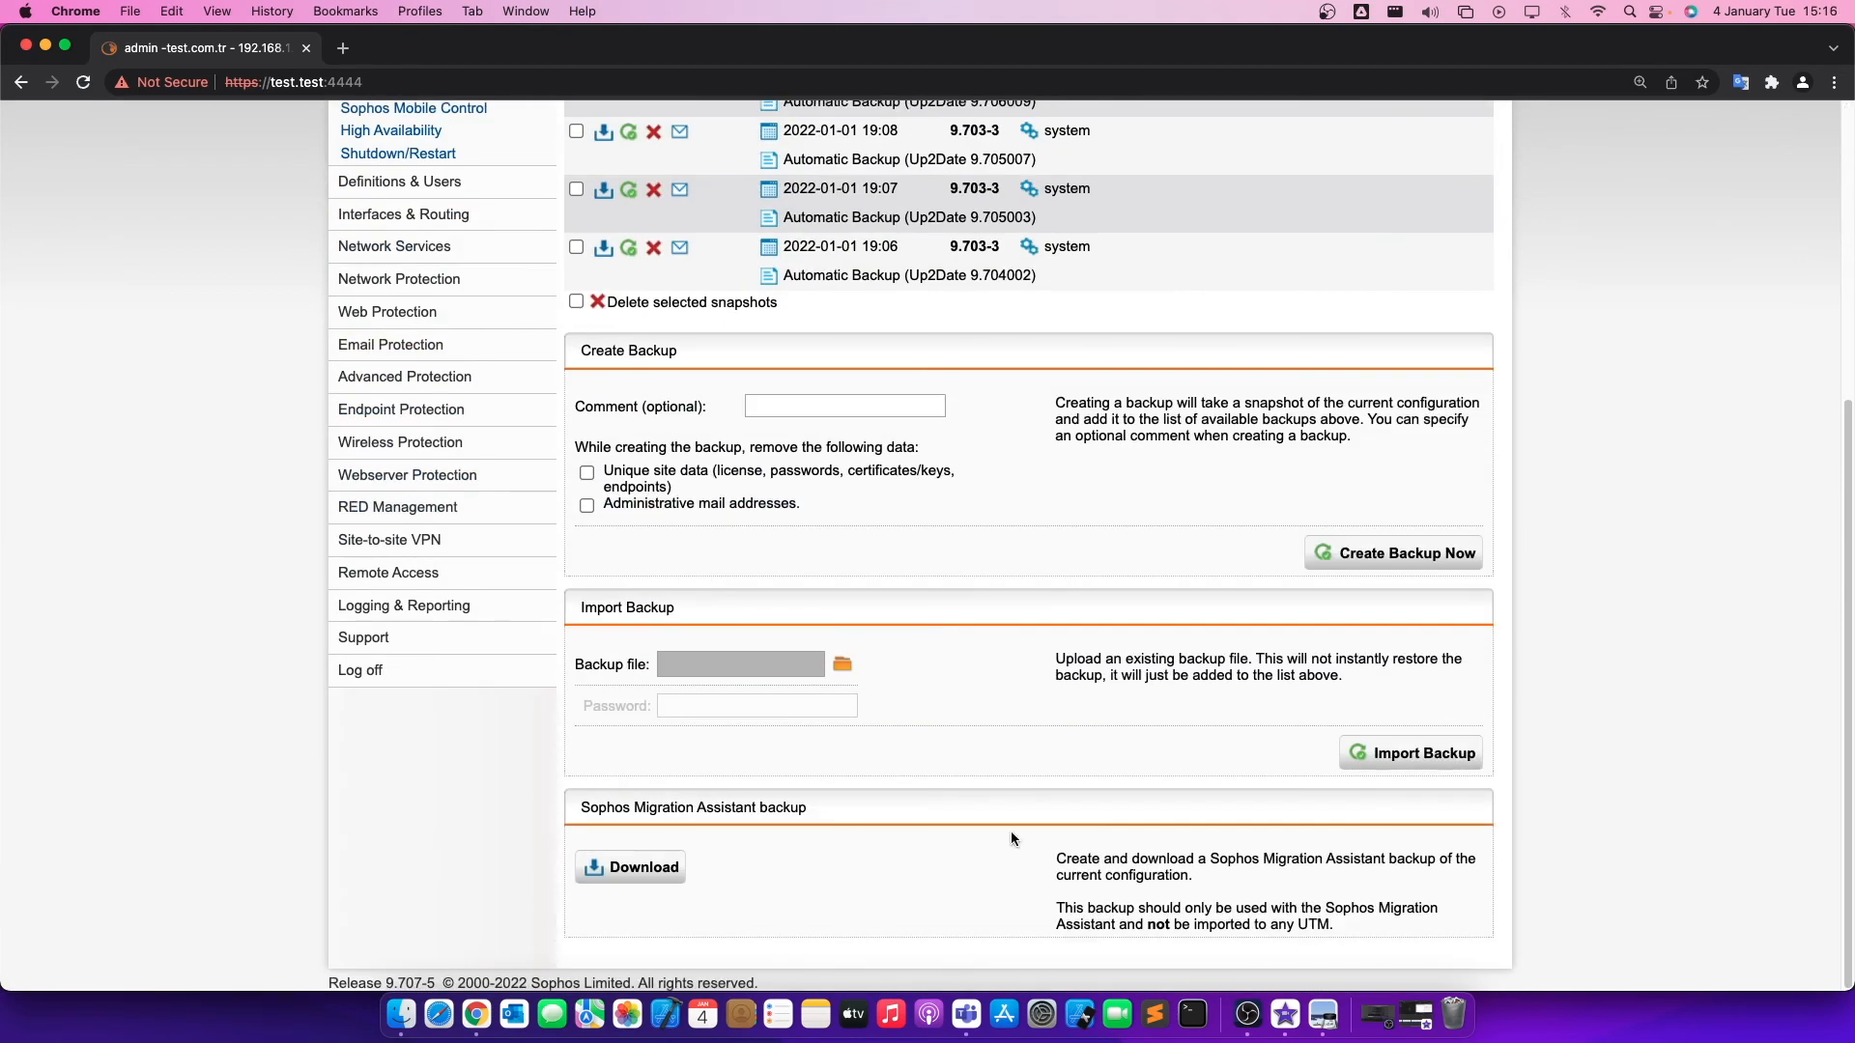
pyautogui.tripleClick(716, 809)
pyautogui.click(918, 798)
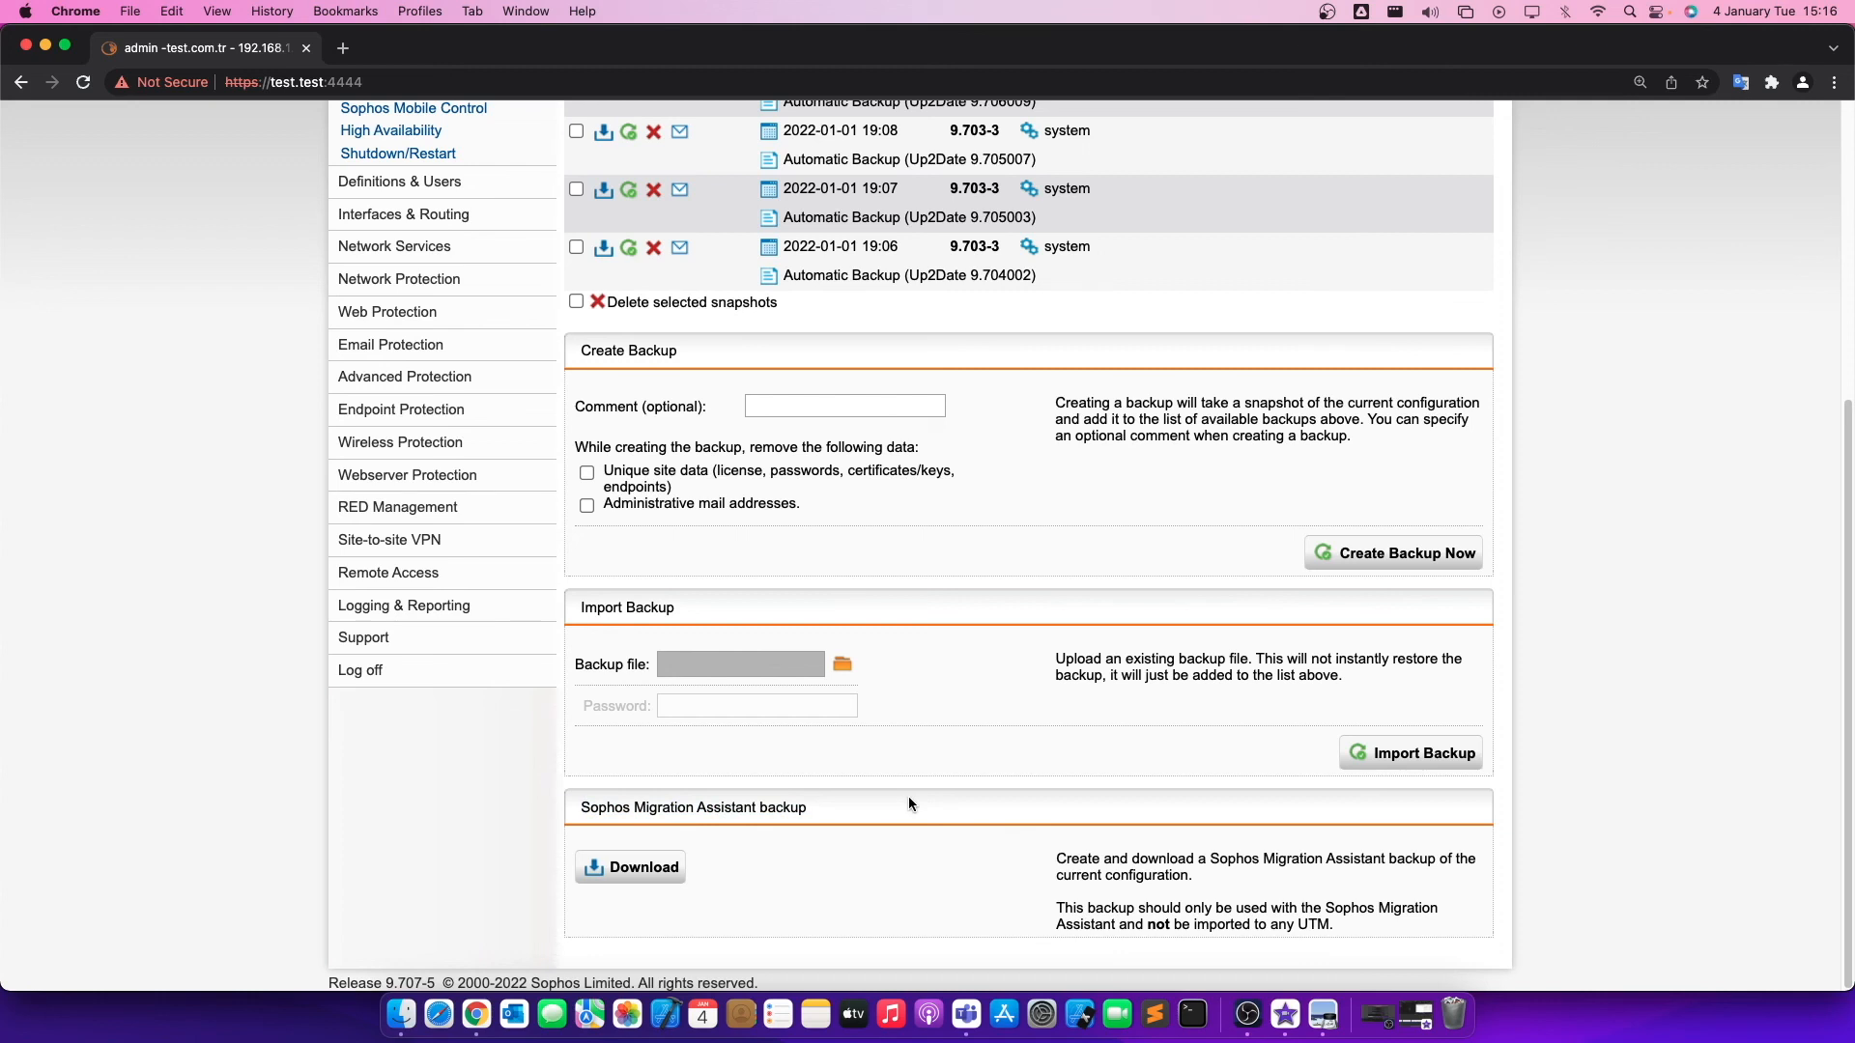